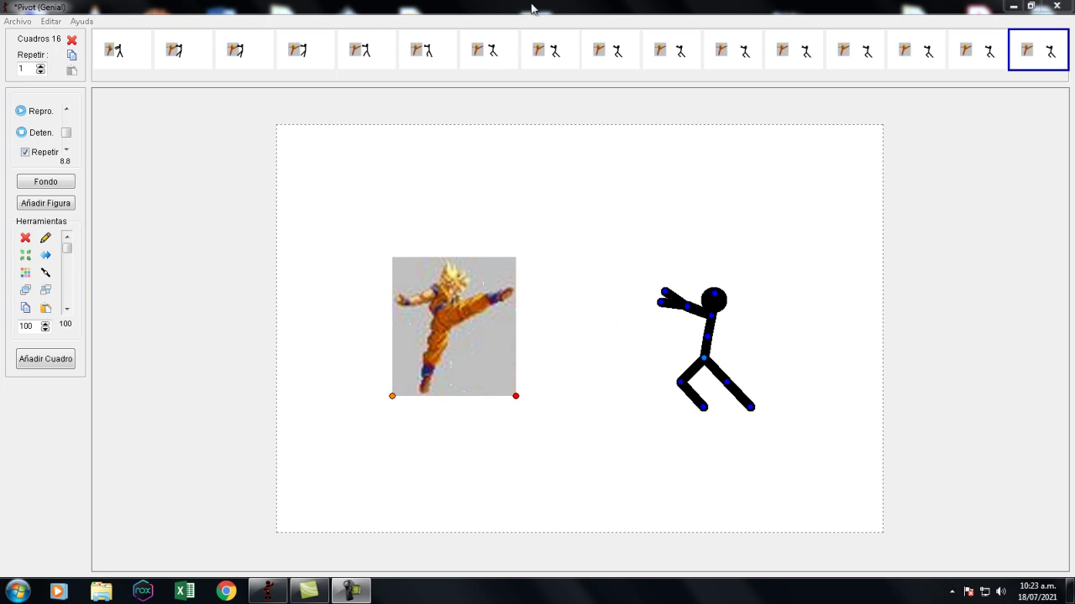
Play the animation to review the stick figure being knocked back, and stop the playback
click(35, 113)
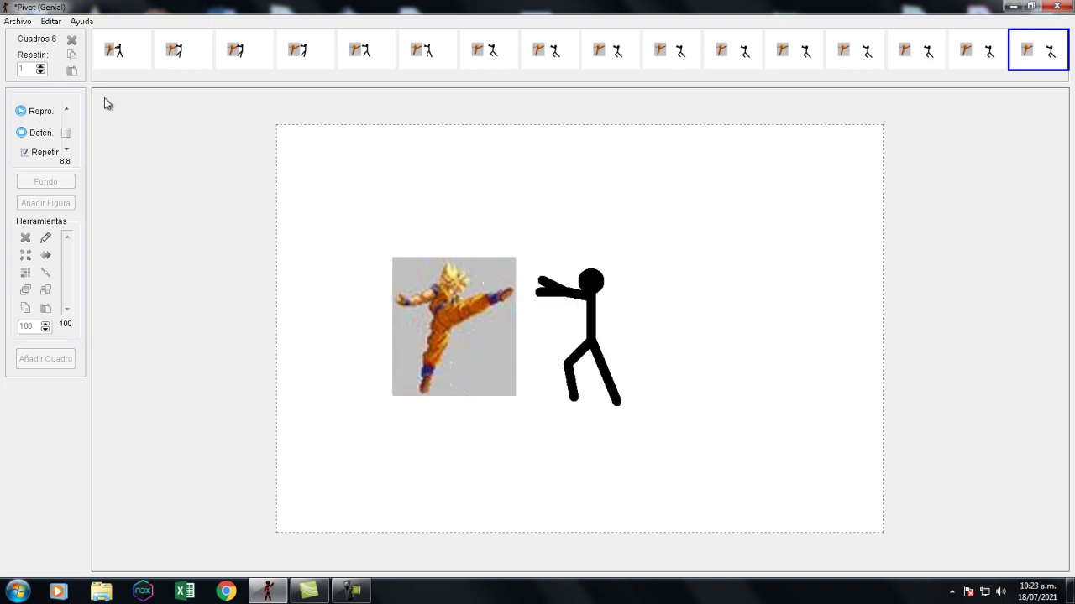
click(40, 134)
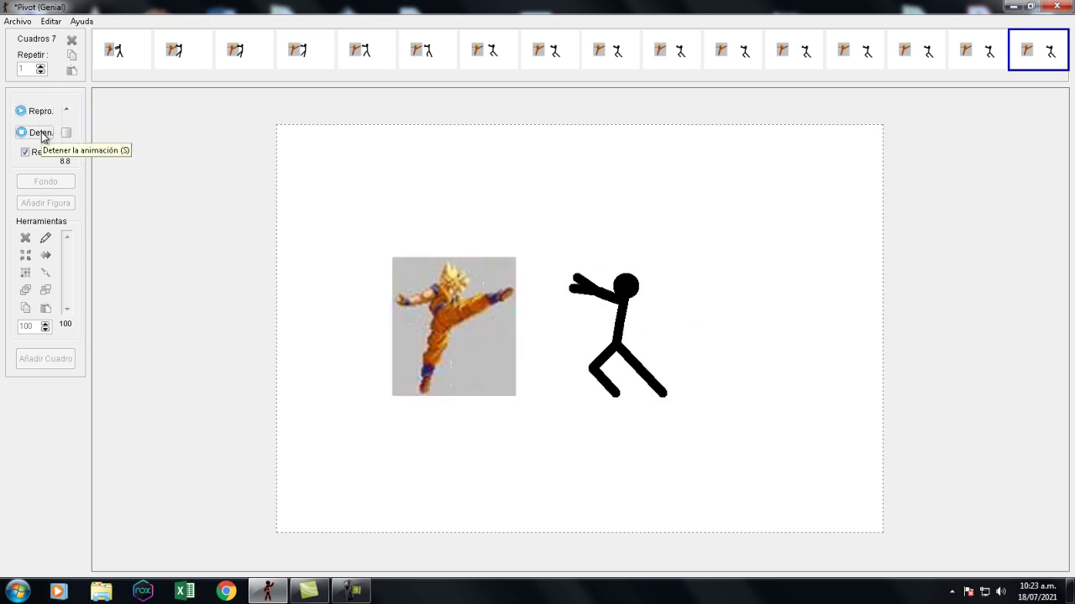
click(40, 133)
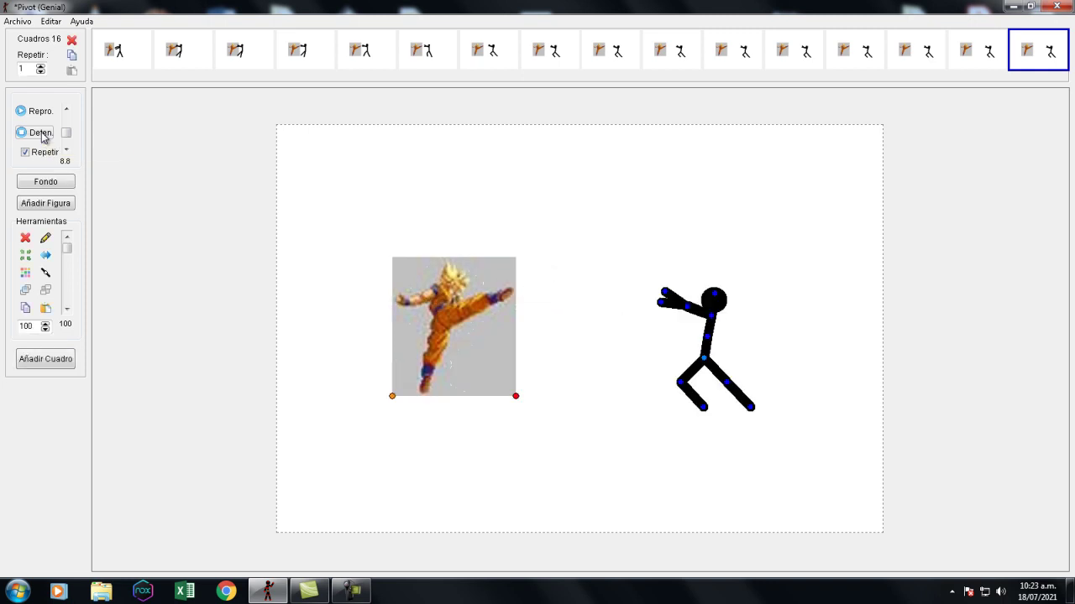
Load the bang.stk effect figure from the EFECTOS folder into frame 16 and place it behind the stick figure's rear foot
click(16, 21)
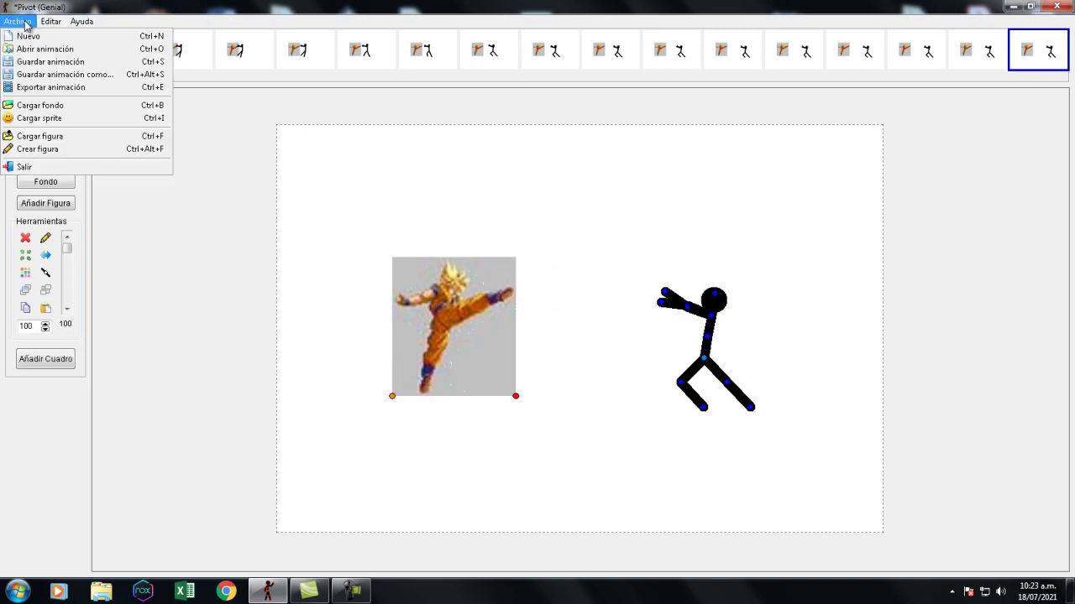
click(59, 138)
click(335, 177)
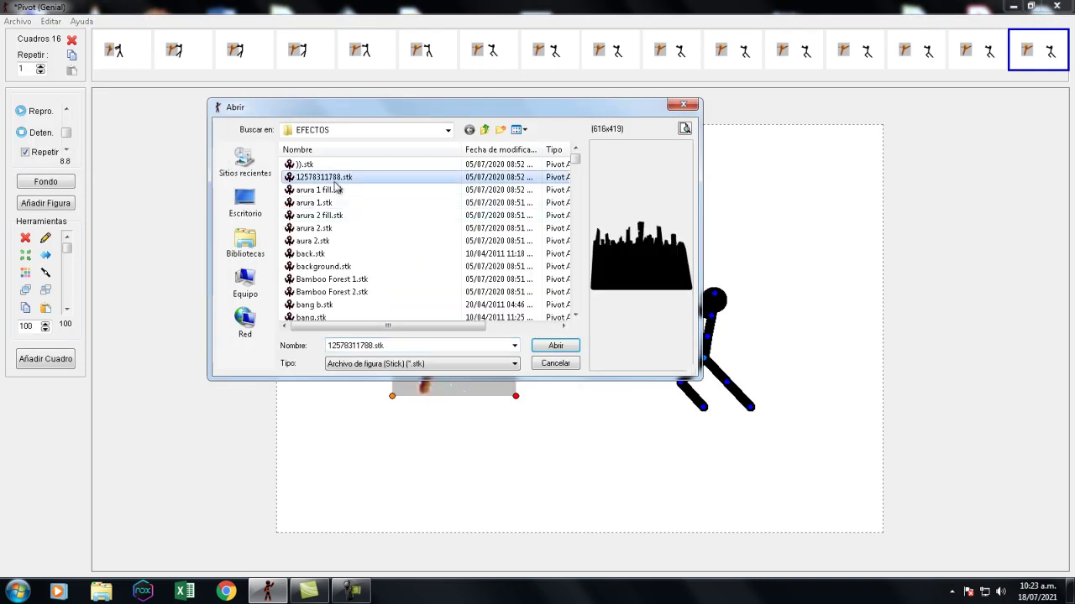
click(335, 189)
key(Down)
key(Down)
key(Down)
key(Down)
key(Down)
key(Down)
key(Down)
key(Down)
key(Down)
key(Down)
key(Down)
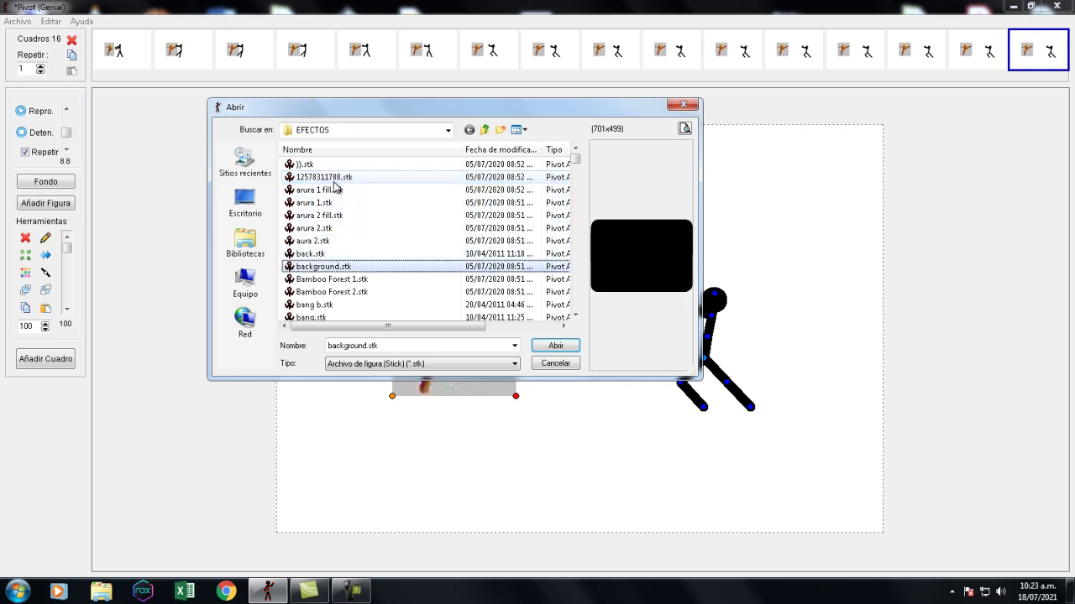
key(Up)
key(Up)
key(Down)
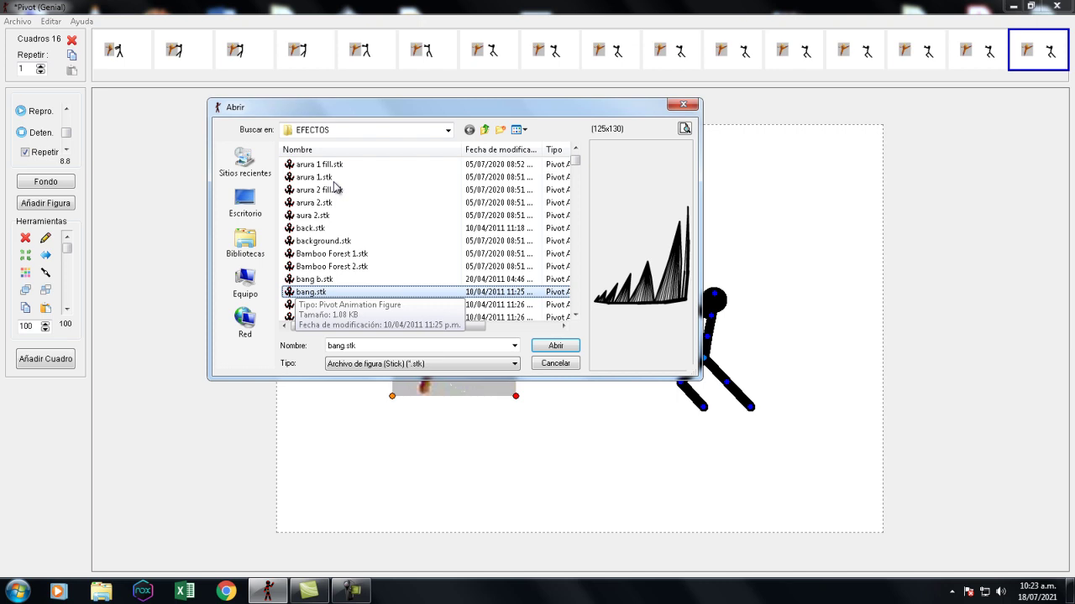
click(557, 346)
drag(580, 333, 852, 396)
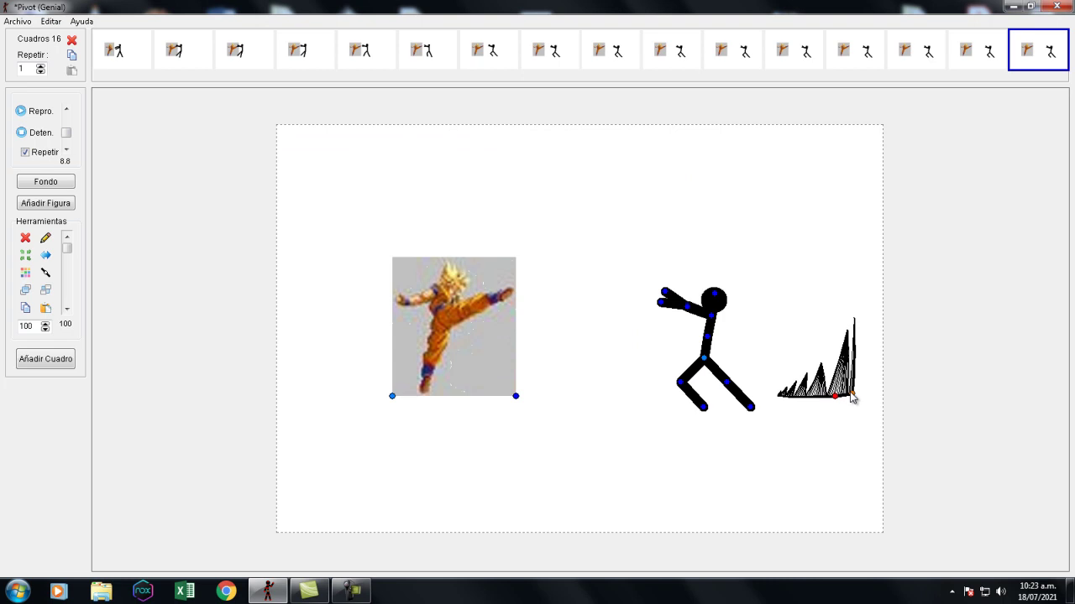
Load the bang.stk effect figure into frame 8, where the stick figure starts sliding backward
click(429, 67)
click(494, 66)
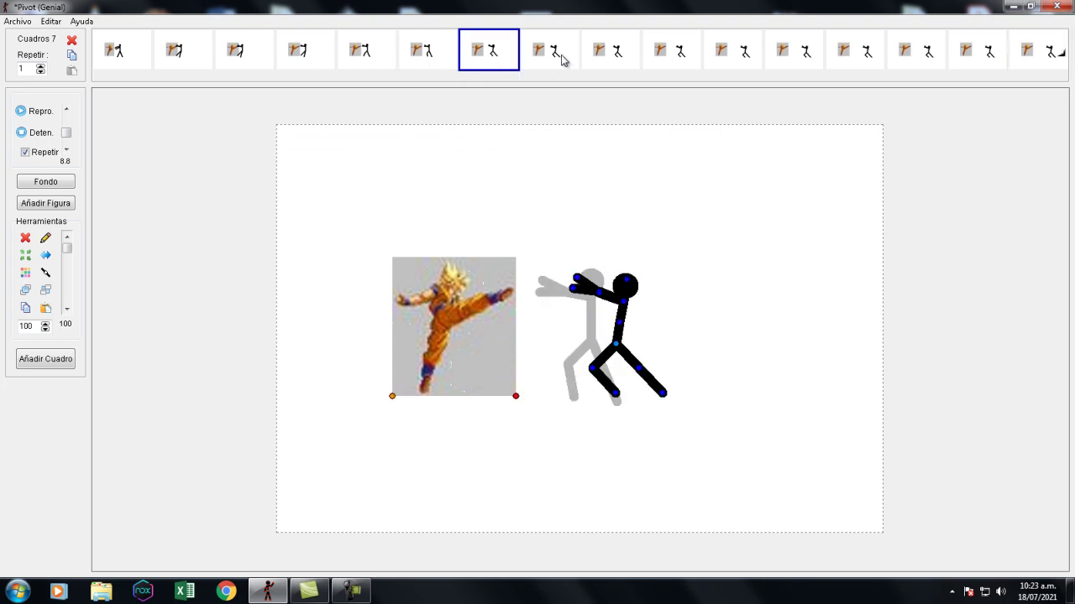
click(413, 56)
click(472, 57)
click(558, 63)
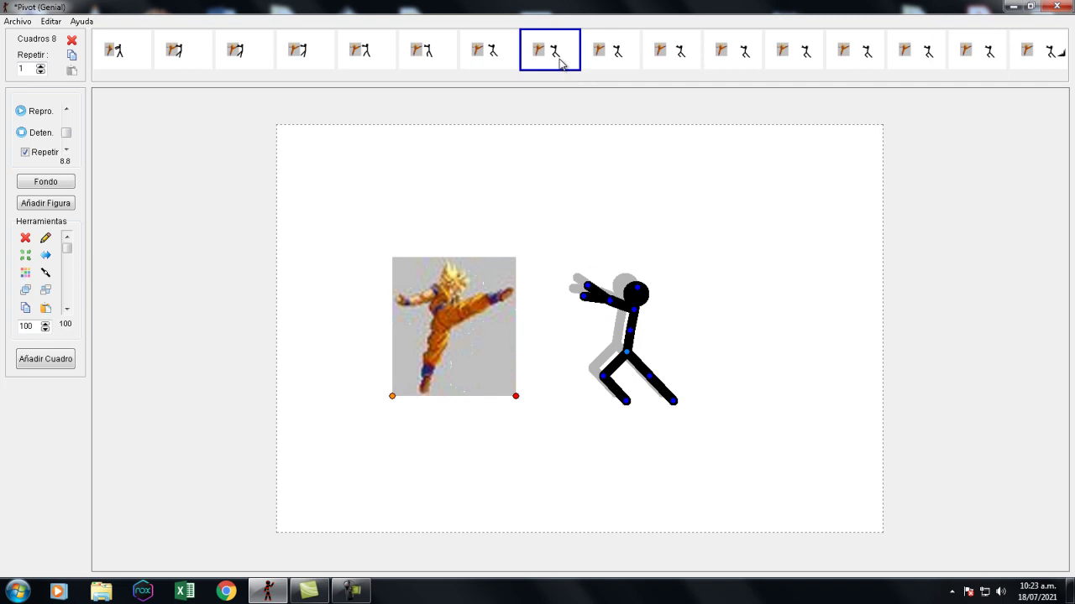
click(10, 22)
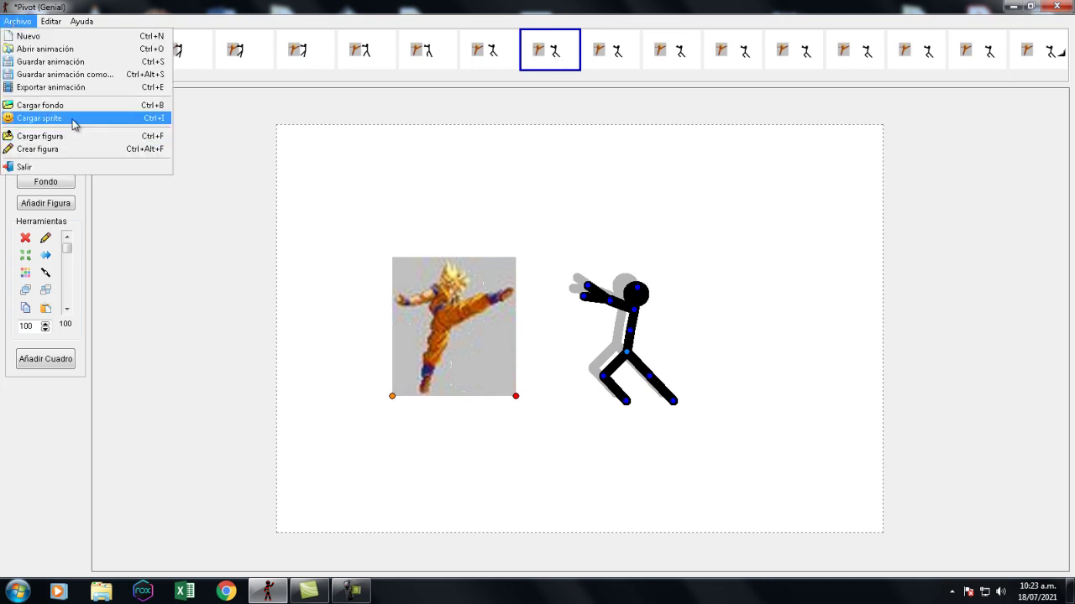
click(71, 136)
click(348, 178)
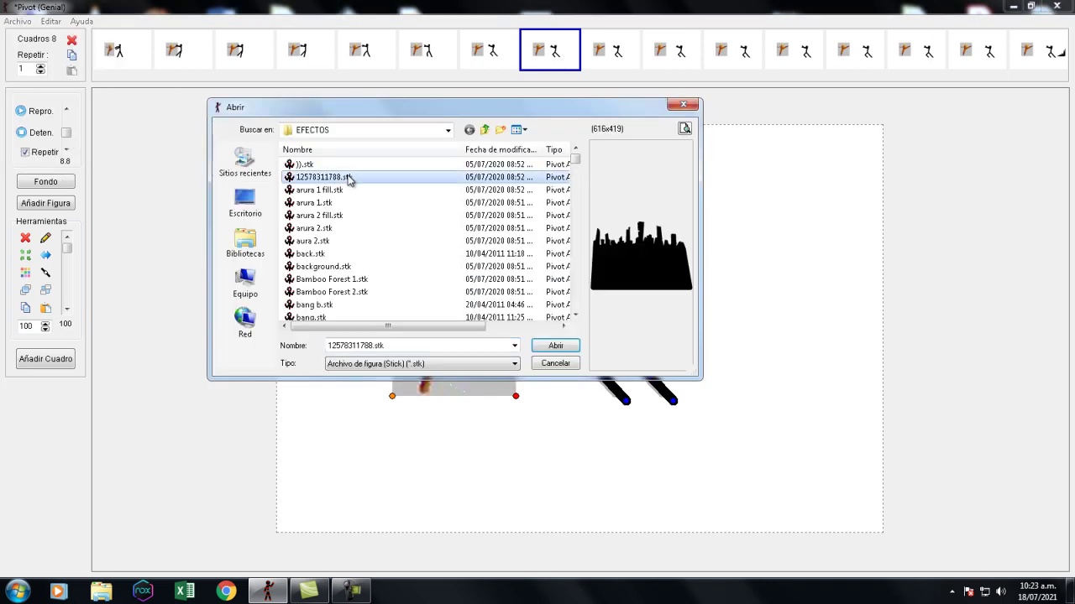
key(Down)
key(Down)
key(Down)
key(Down)
key(Down)
key(Down)
key(Down)
key(Down)
key(Down)
key(Down)
key(Down)
key(Down)
key(Down)
key(Up)
key(Up)
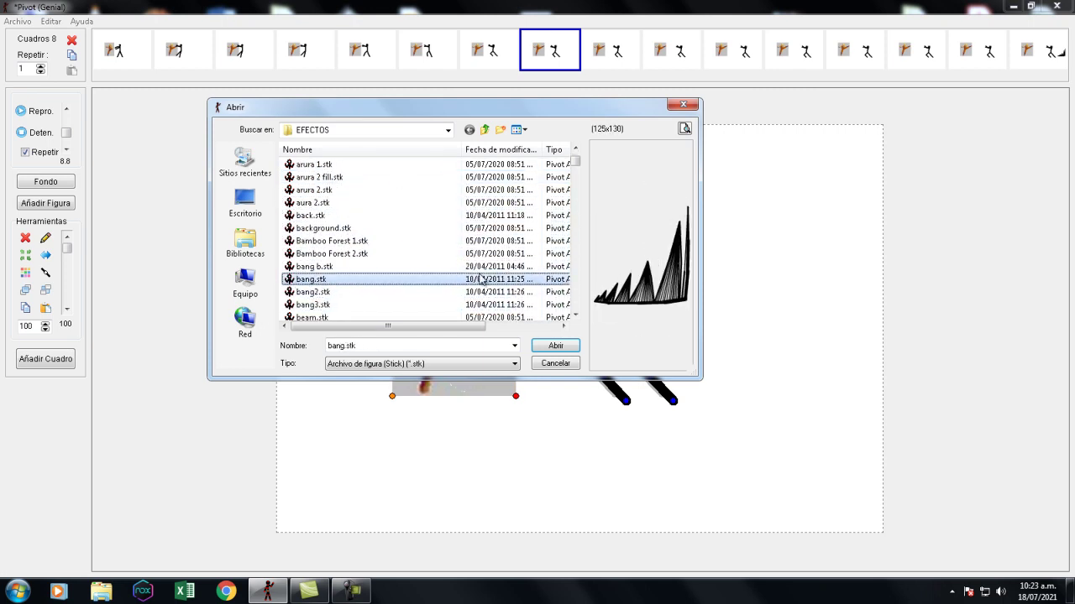
click(555, 346)
click(536, 321)
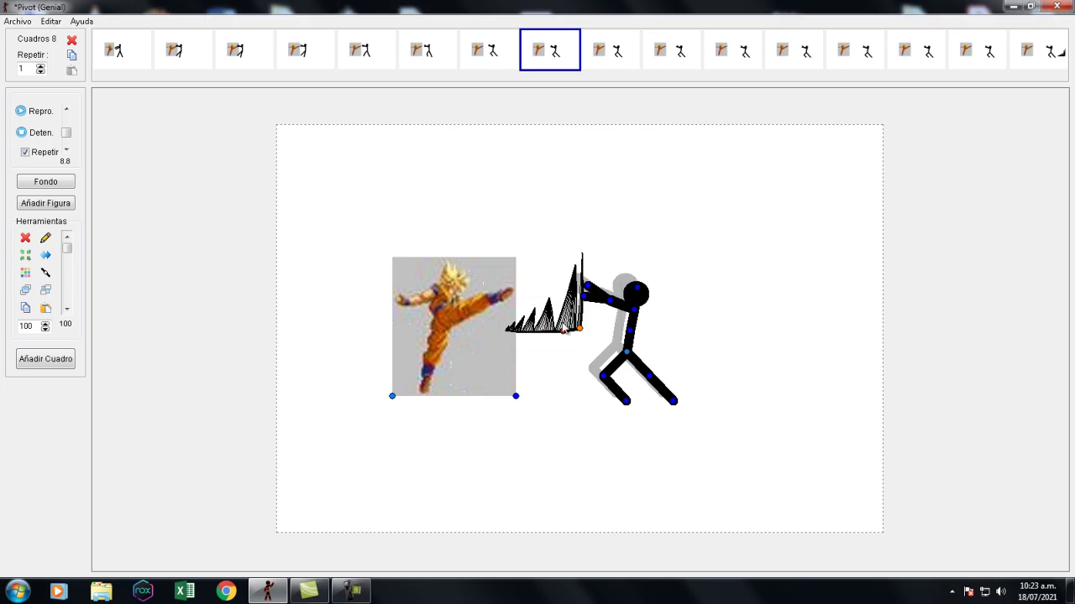
Scale the bang effect to 20 and place it directly behind the stick figure's rear foot in frame 8
drag(583, 330, 753, 404)
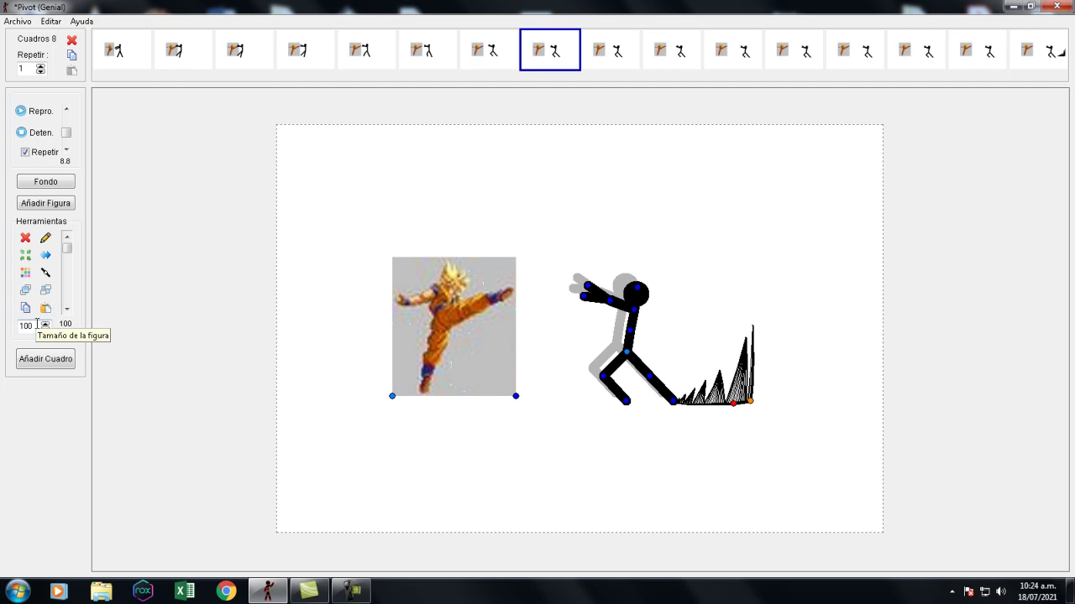
drag(37, 325, 2, 320)
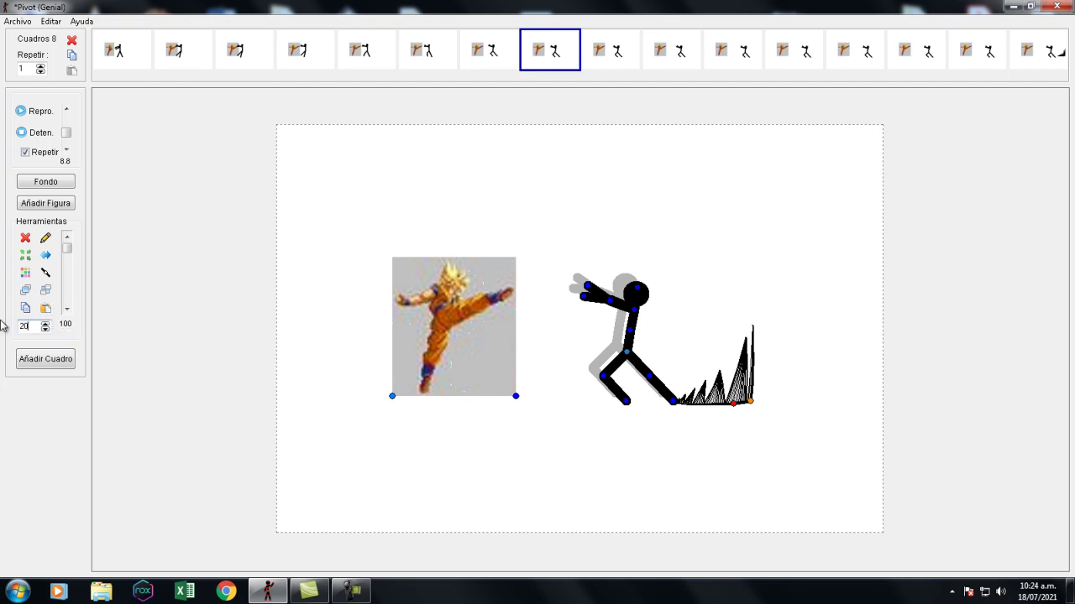
key(Return)
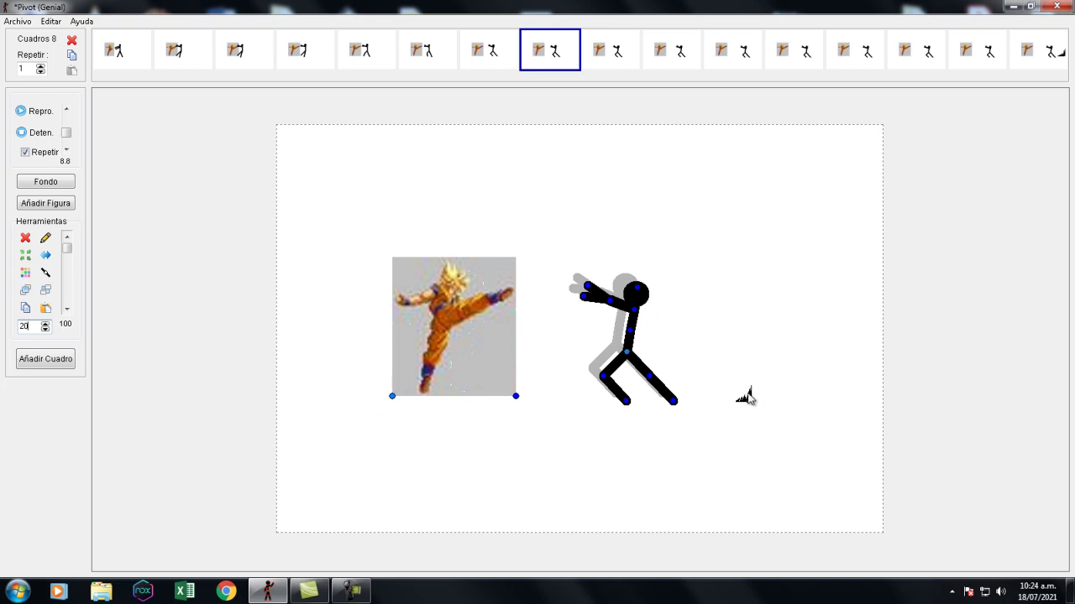
drag(751, 400, 693, 408)
Add the already loaded bang figure to frame 9
click(599, 55)
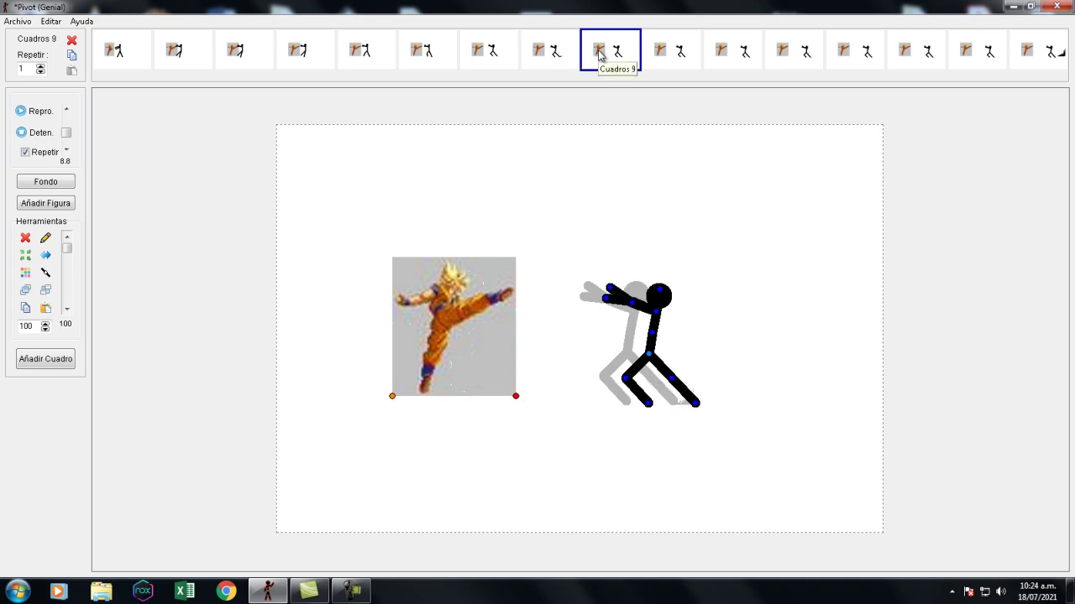
click(52, 204)
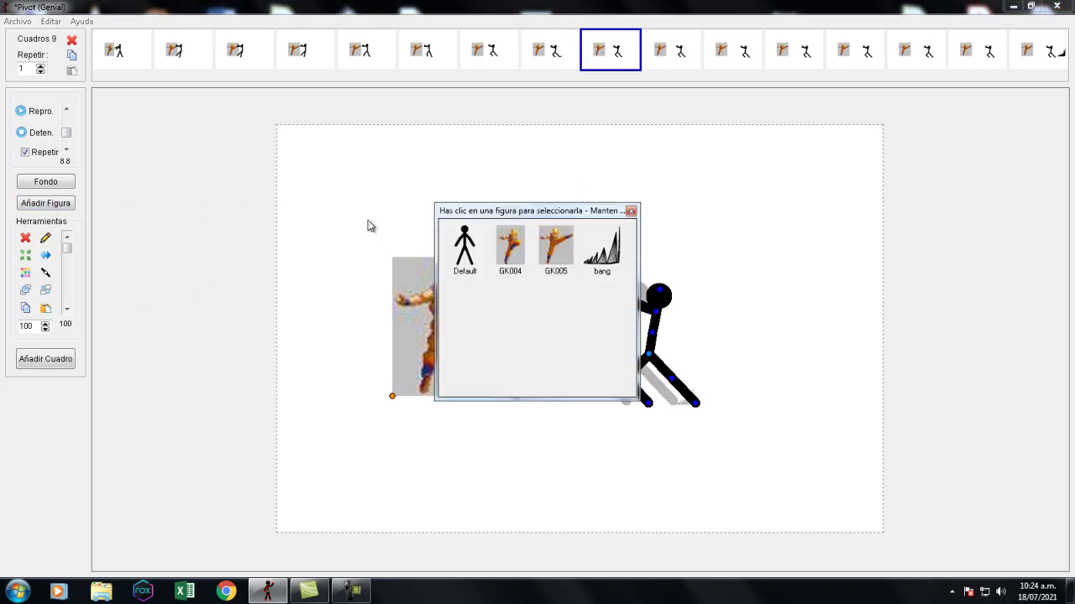
click(597, 256)
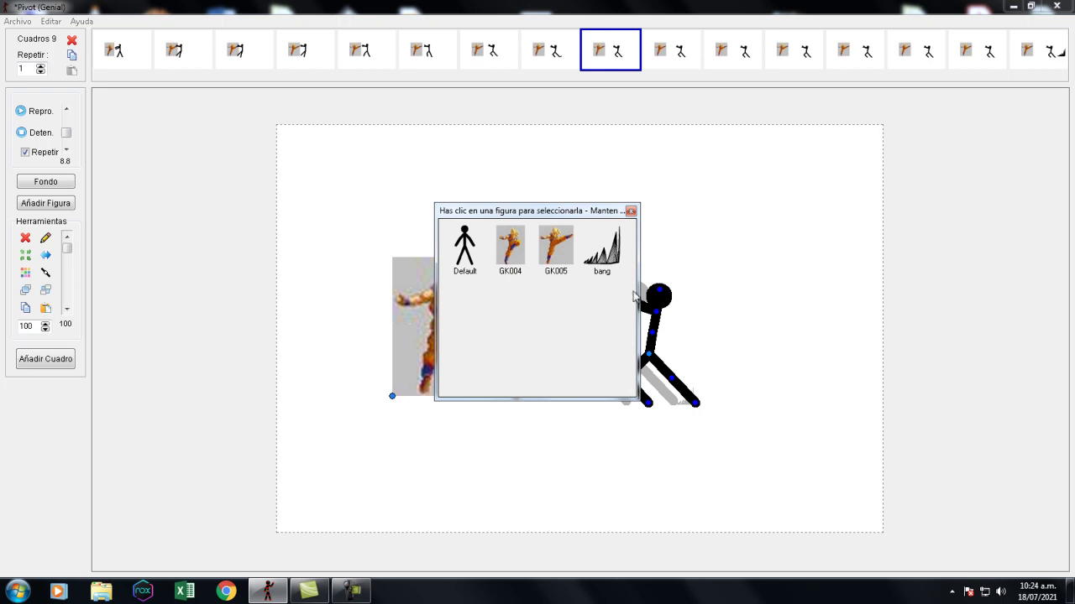
click(631, 211)
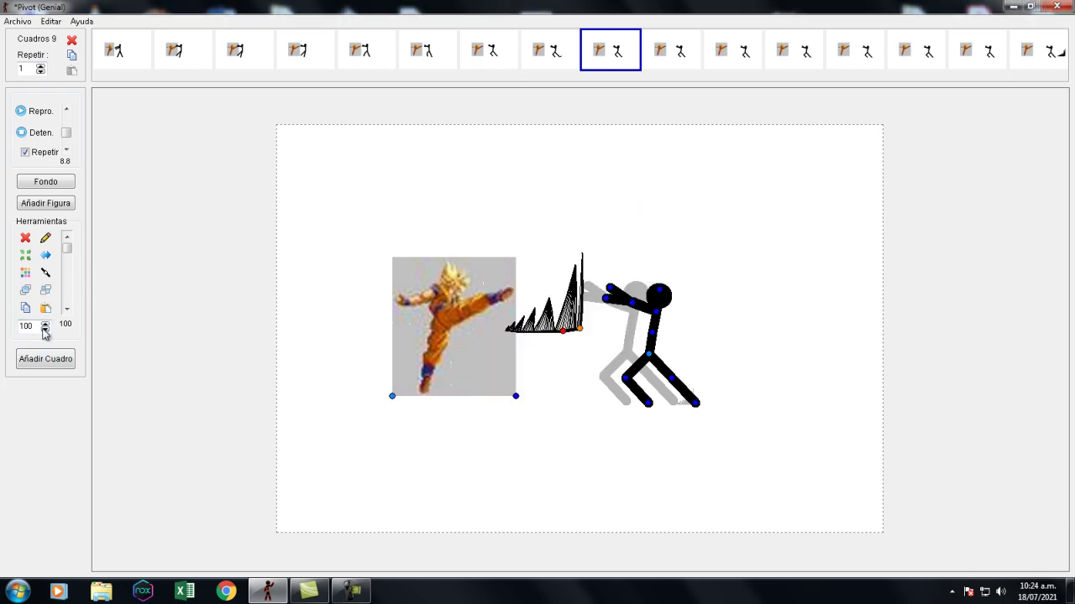
Set the bang effect's size to 30 in frame 9 and place it behind the stick figure's rear foot
drag(34, 326, 3, 332)
text(30)
key(Return)
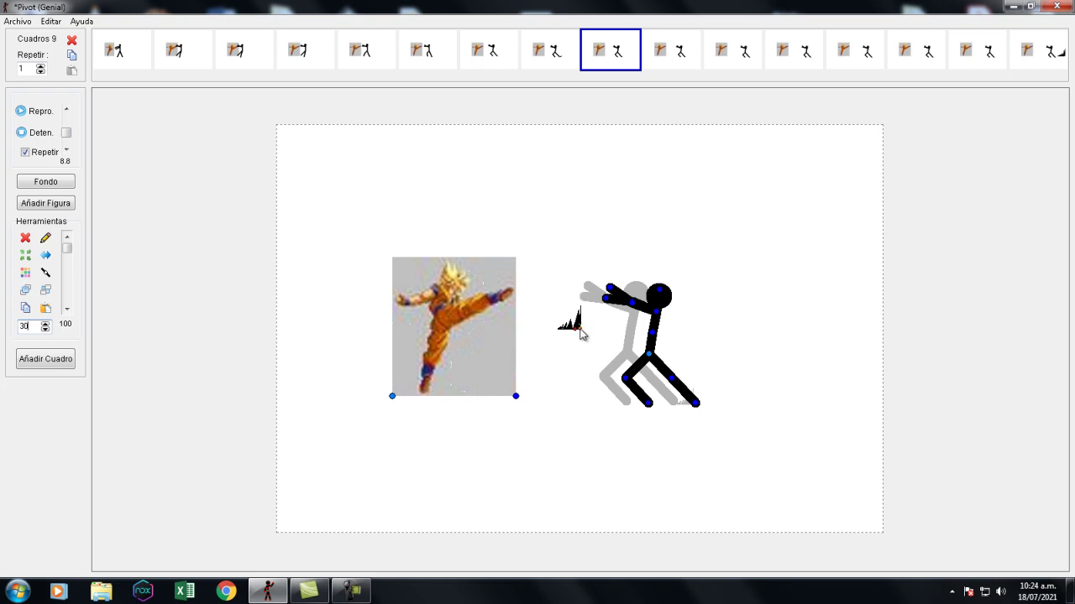
drag(579, 334, 724, 411)
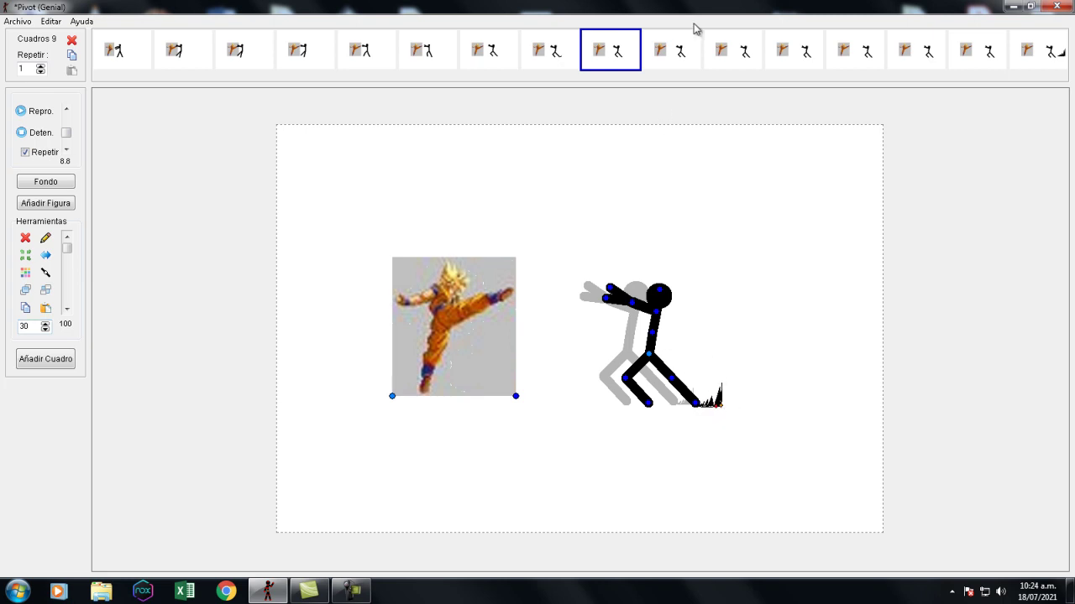
Add the bang figure to frame 10 and move it to ground level behind the stick figure
click(677, 53)
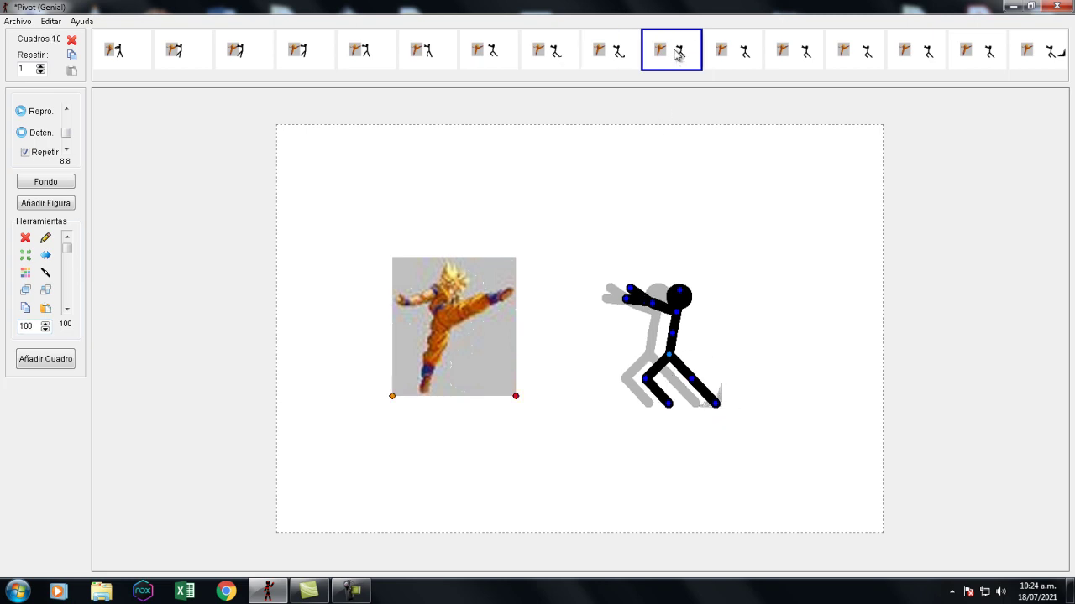
drag(37, 326, 2, 329)
click(48, 207)
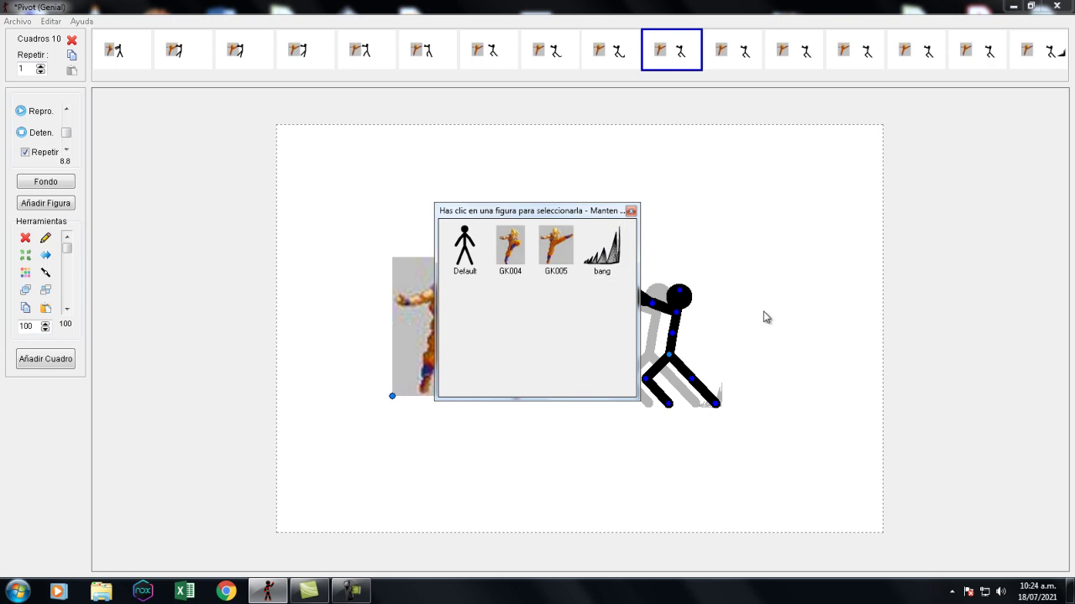
click(630, 211)
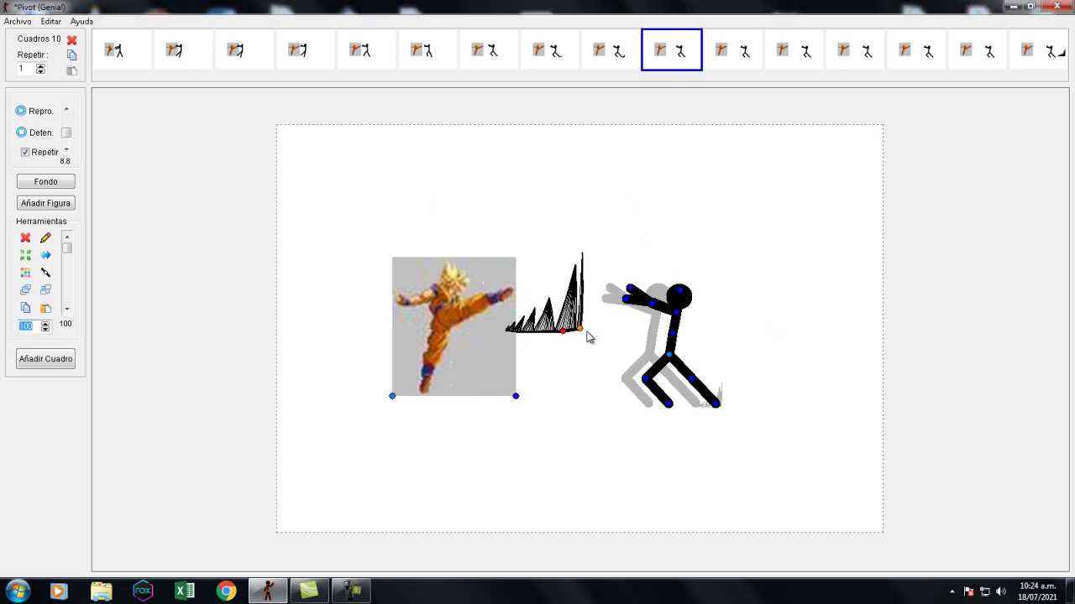
drag(581, 334, 796, 412)
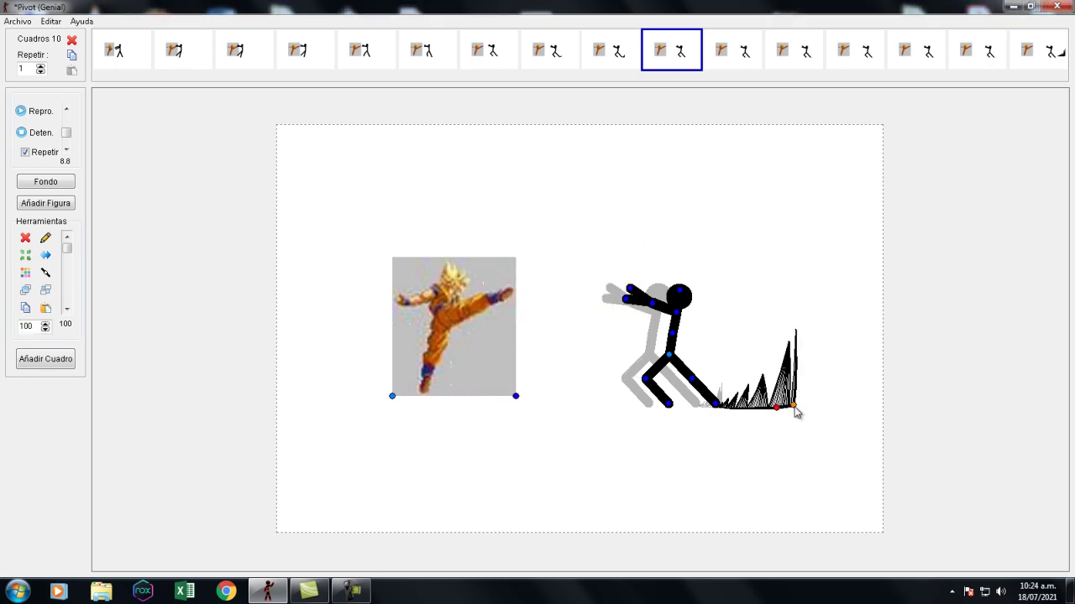
Set the bang effect's size to 40 in frame 10 and move it against the stick figure's rear foot
drag(34, 325, 2, 326)
text(40)
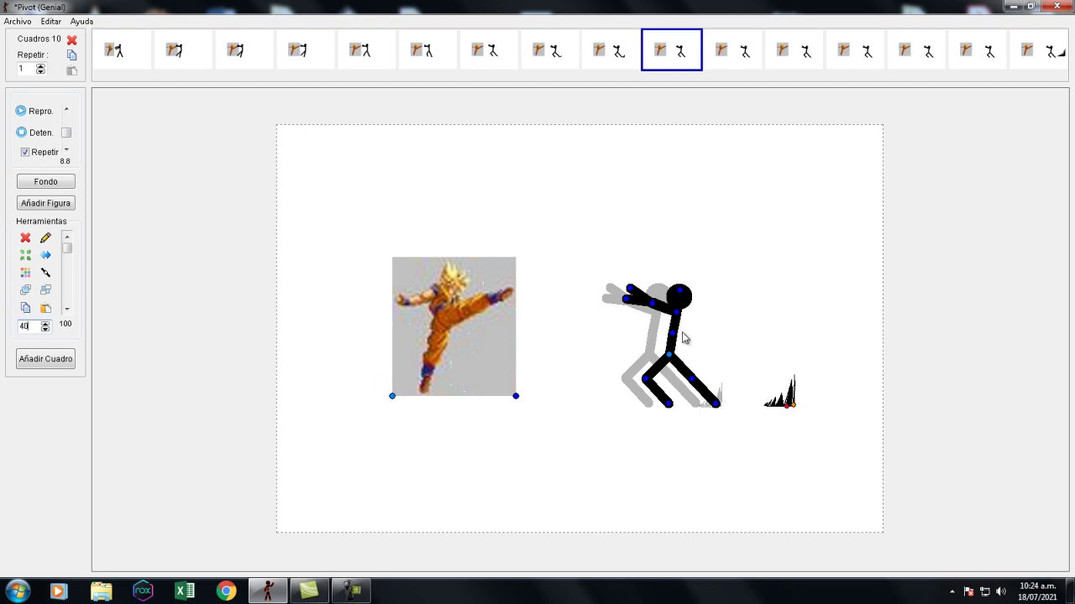
drag(793, 408, 746, 410)
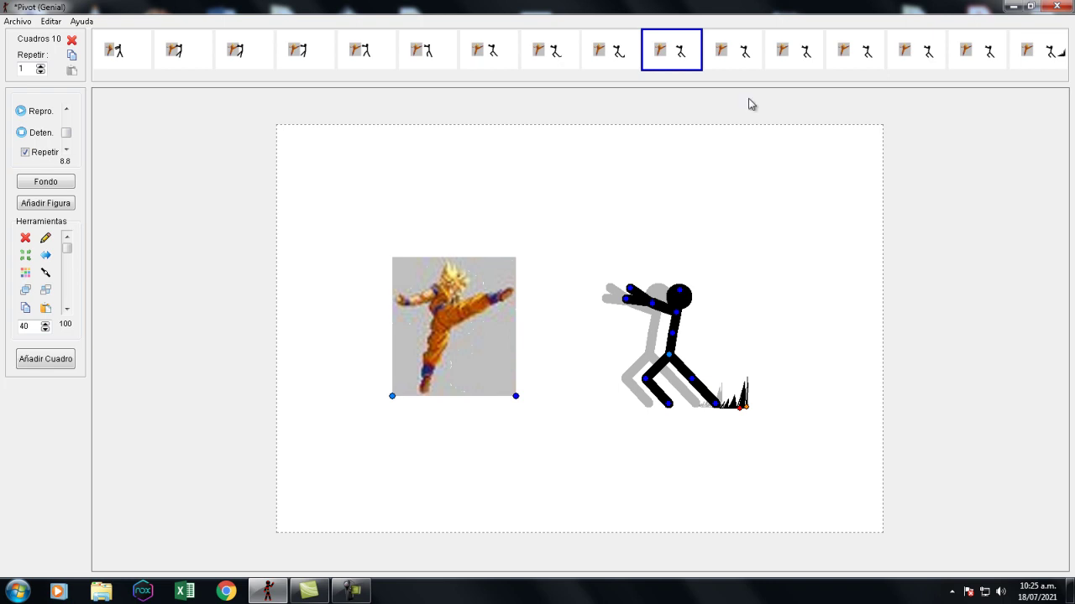
Add the bang figure to frame 11 at size 50 and place it behind the stick figure's rear foot
click(727, 55)
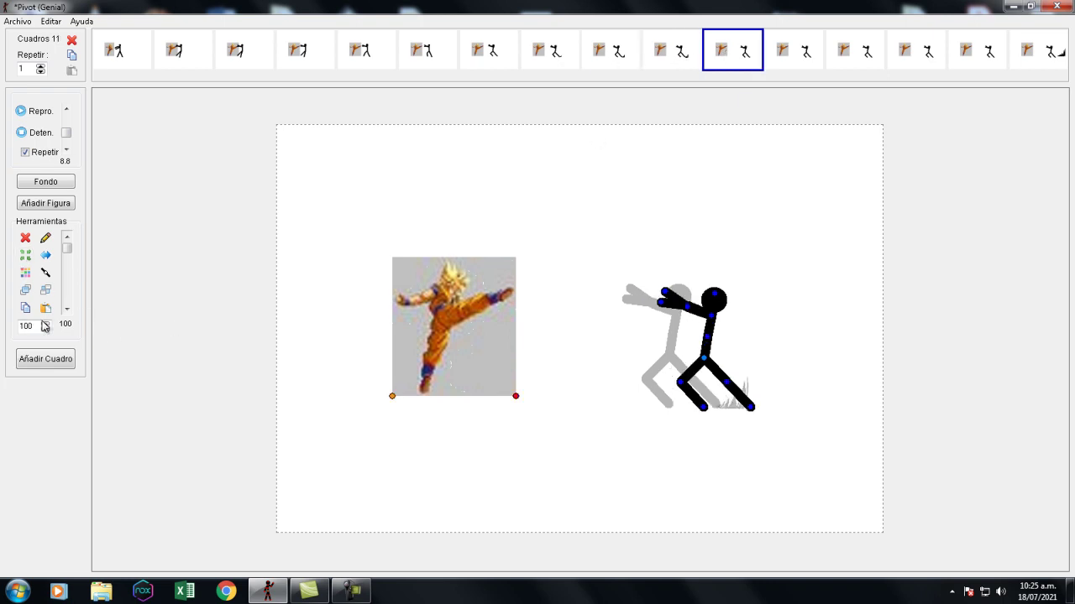
drag(34, 326, 2, 328)
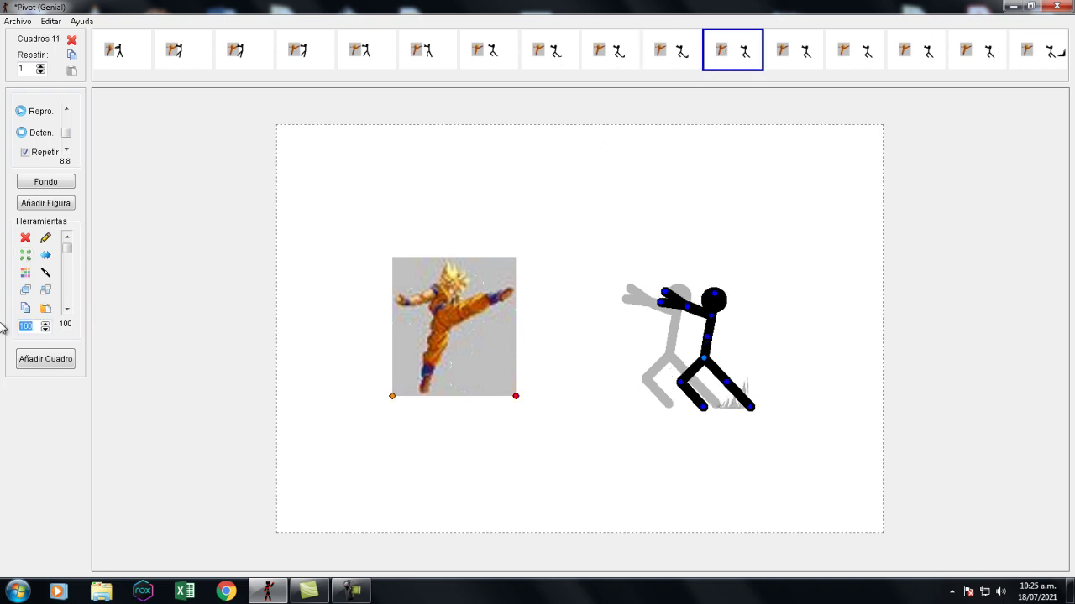
click(58, 203)
click(631, 211)
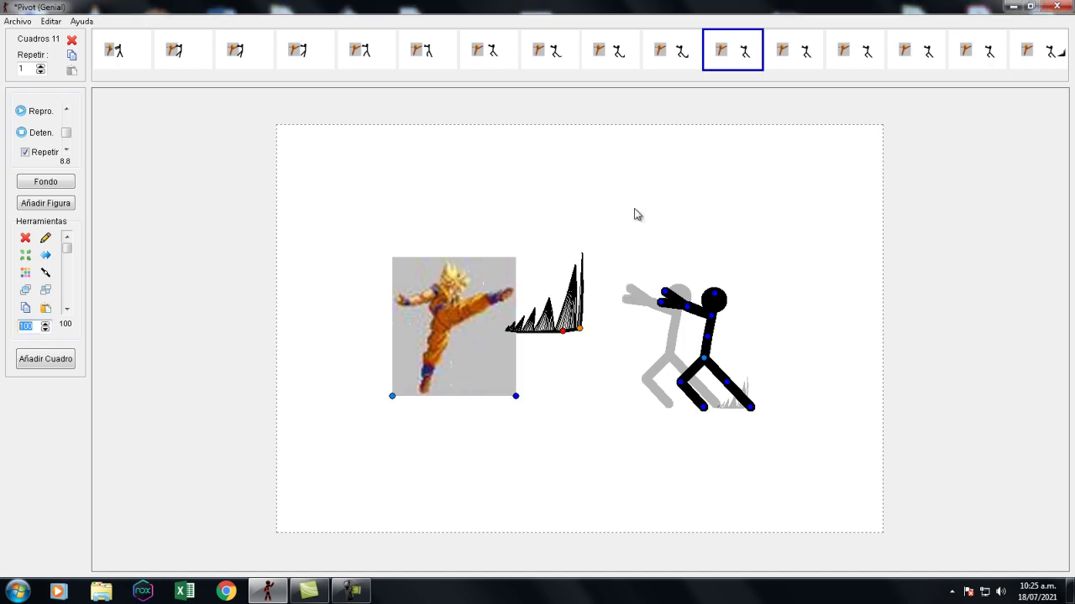
text(50)
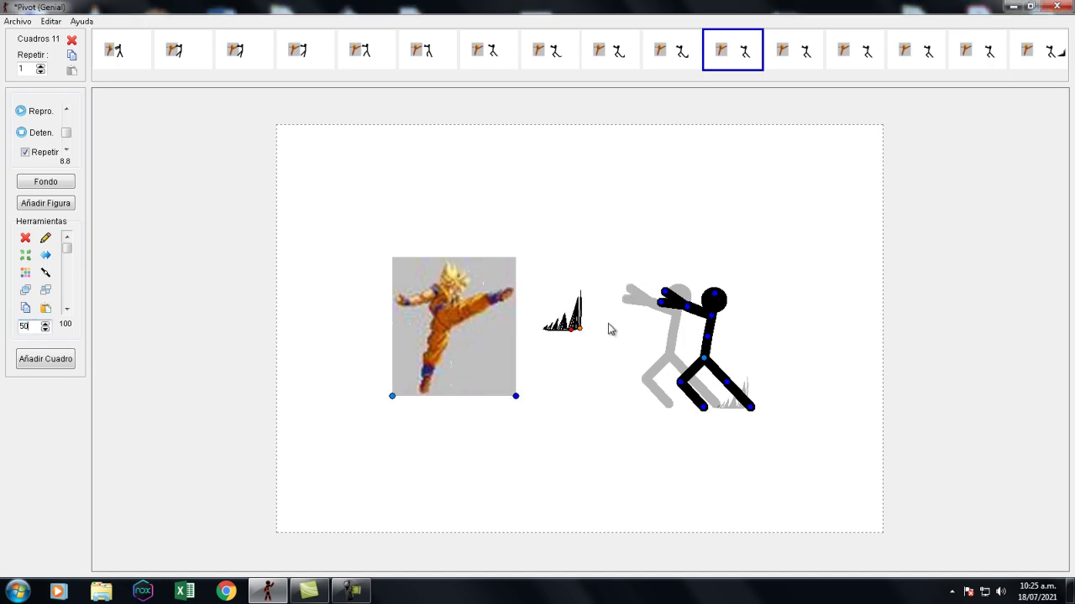
drag(581, 329, 790, 409)
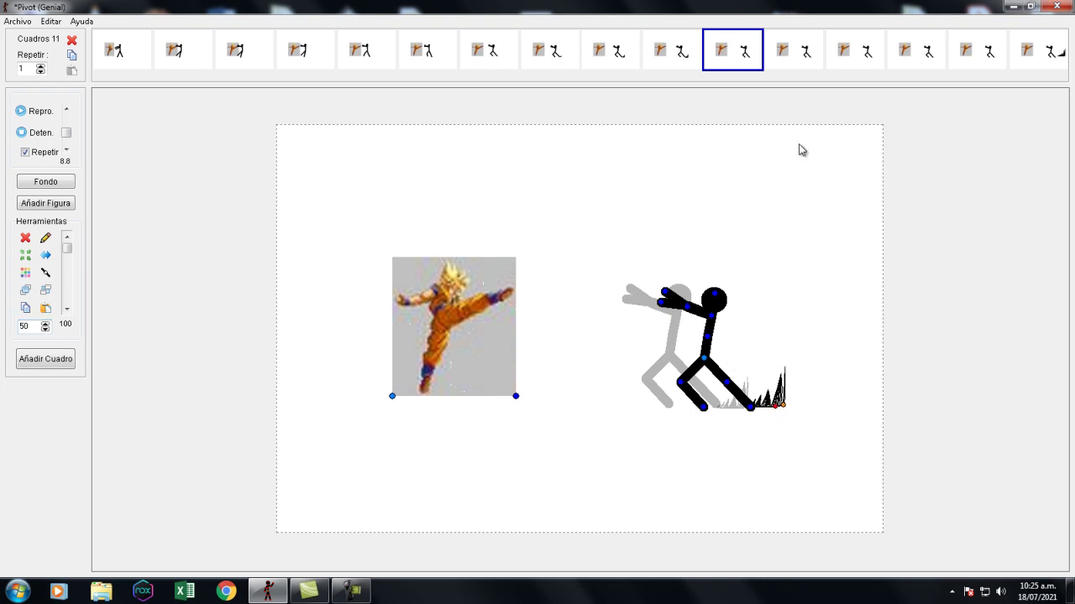
Add the bang figure to frame 12 at size 60 and place it behind the stick figure's rear foot
click(799, 65)
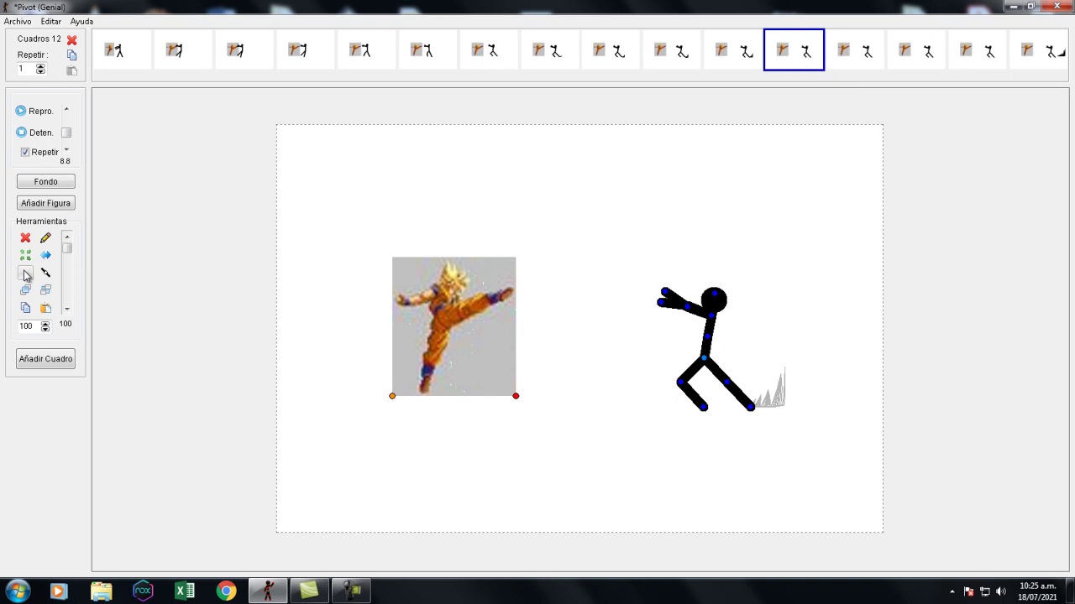
click(53, 205)
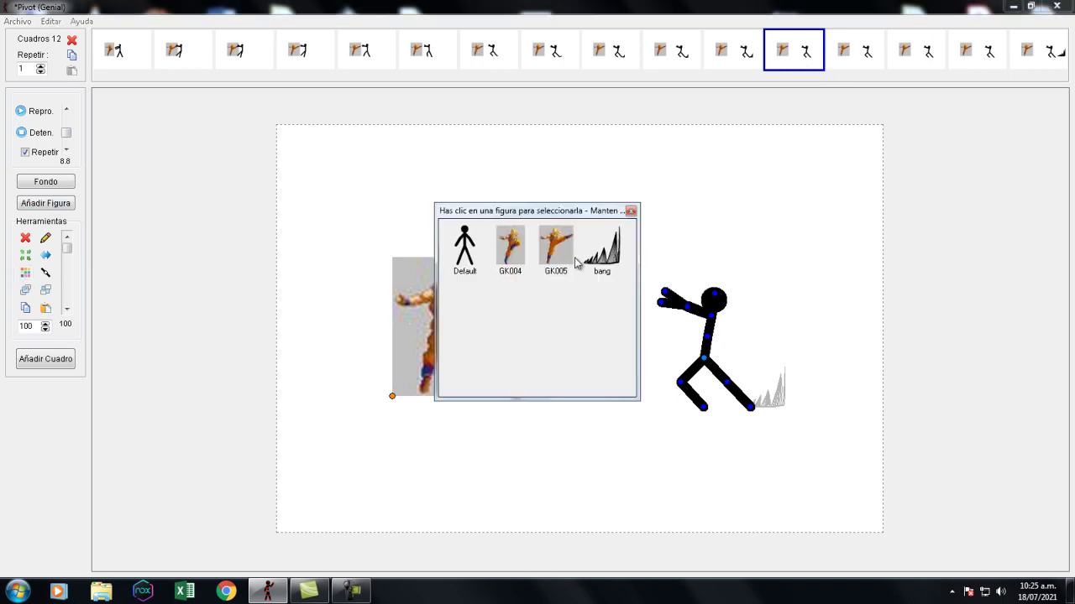
click(631, 211)
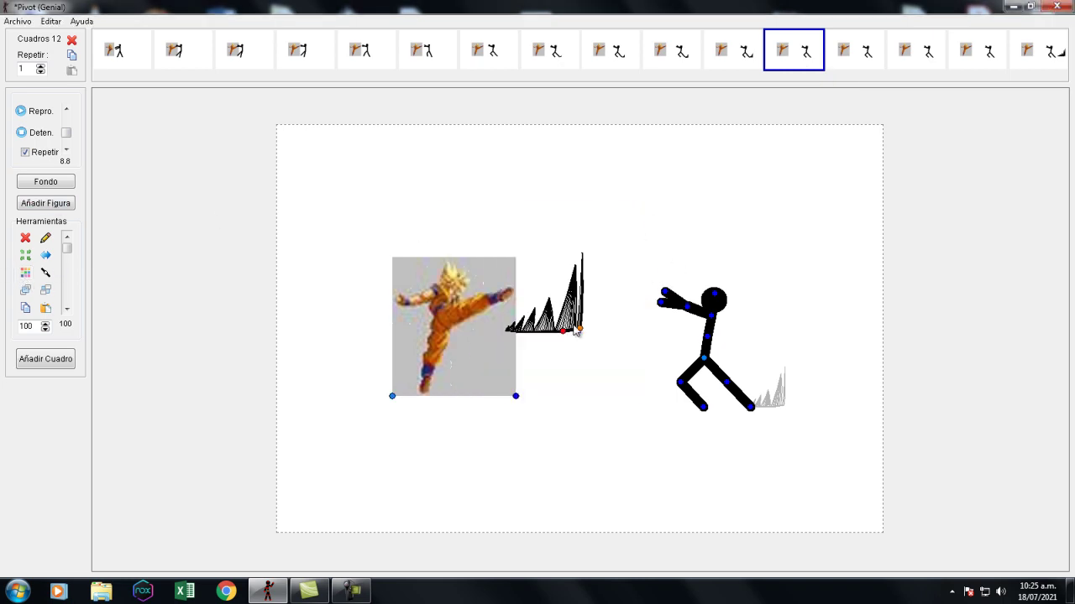
drag(582, 335, 827, 409)
double_click(38, 325)
text(6)
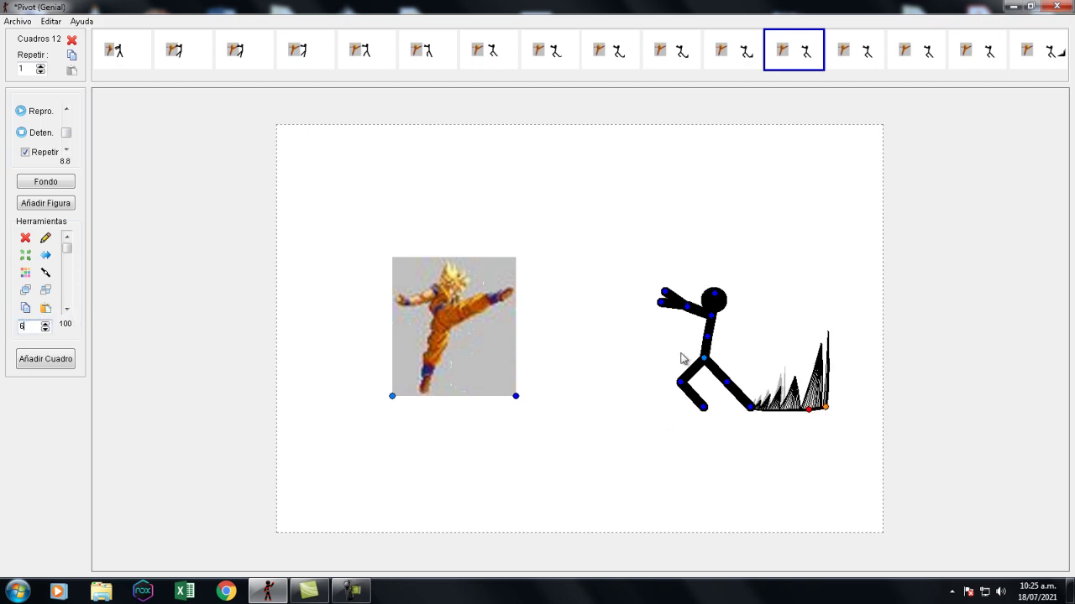
text(0)
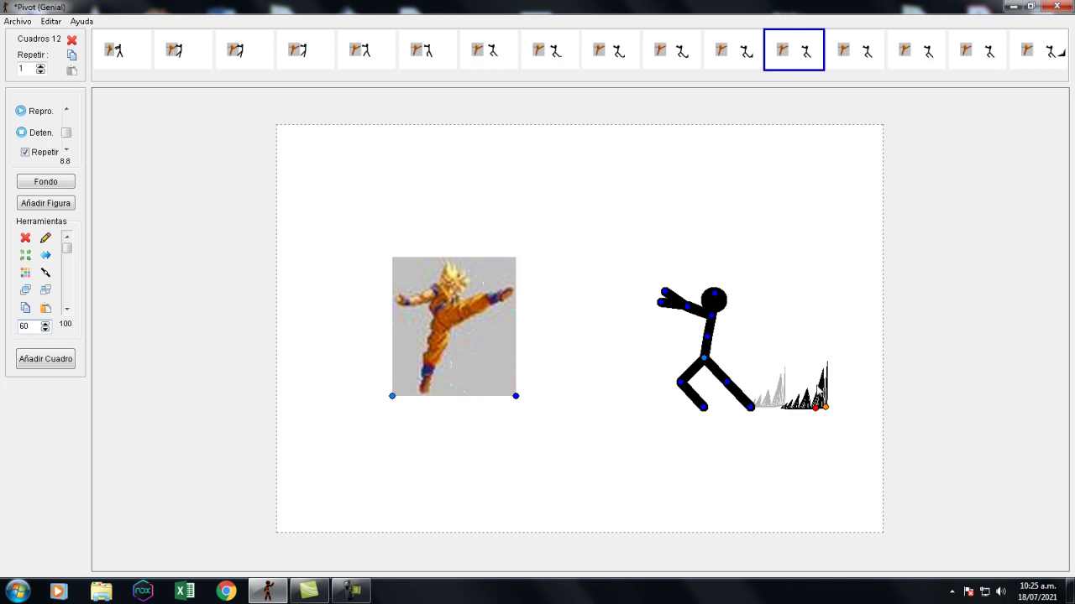
drag(824, 409, 796, 412)
Add the bang figure to frame 13 at size 70 and place it against the stick figure's rear foot
click(862, 63)
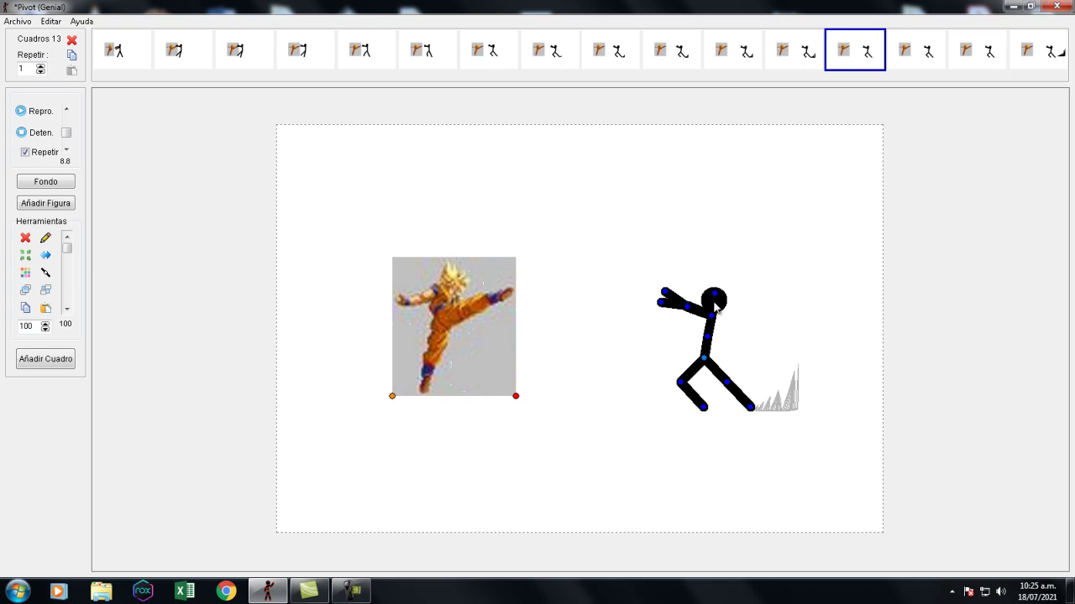
click(63, 207)
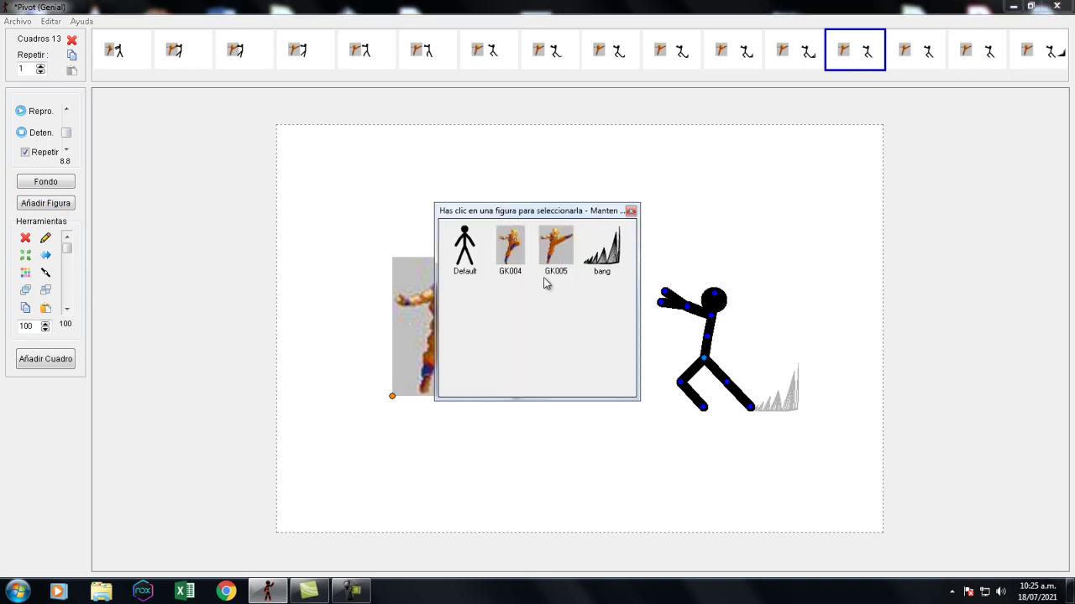
click(631, 213)
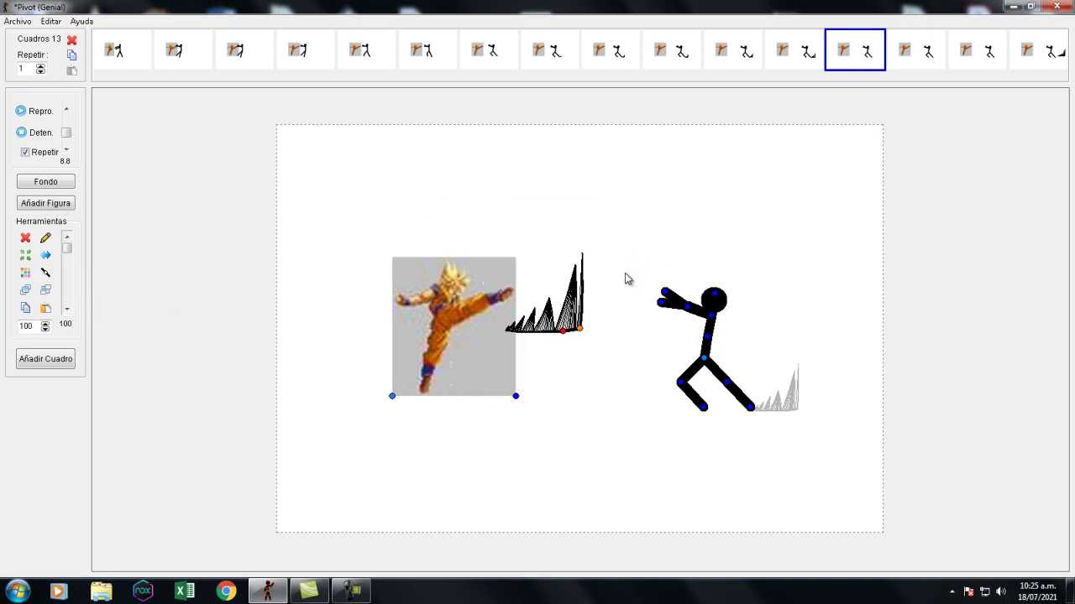
drag(37, 325, 2, 324)
key(Return)
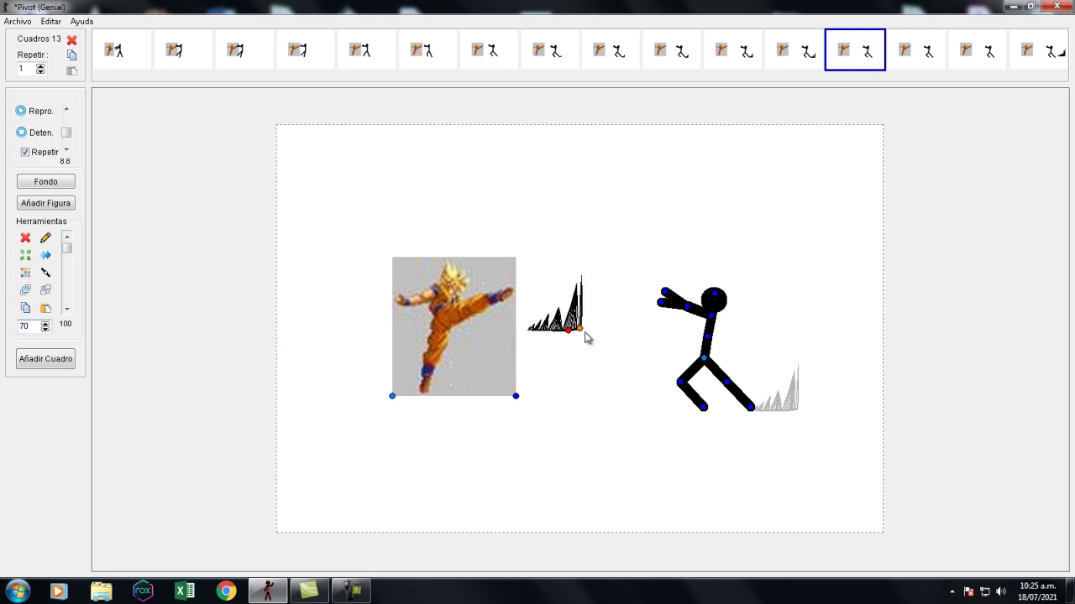
drag(579, 332, 809, 410)
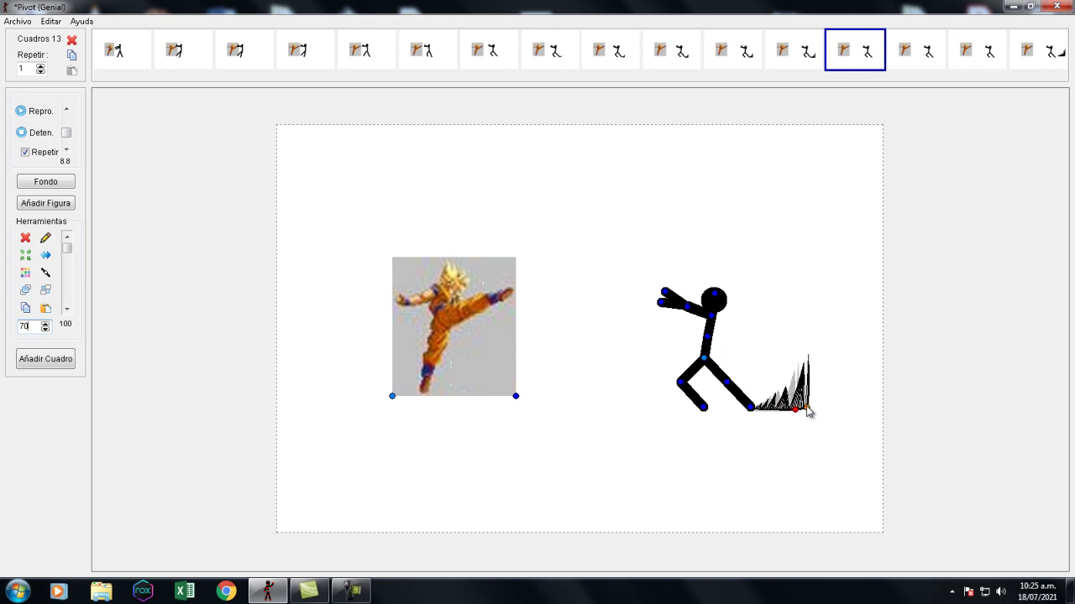
Play the animation, stop it, and examine the bang effect's growth across frames 7 to 12
click(39, 120)
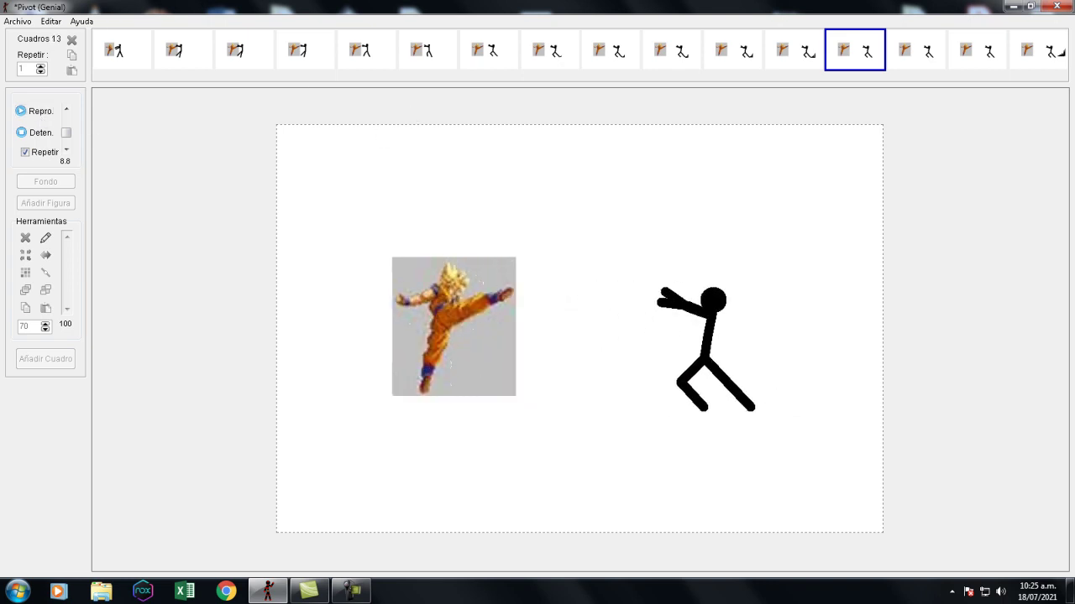
click(19, 132)
click(684, 52)
click(747, 52)
click(813, 54)
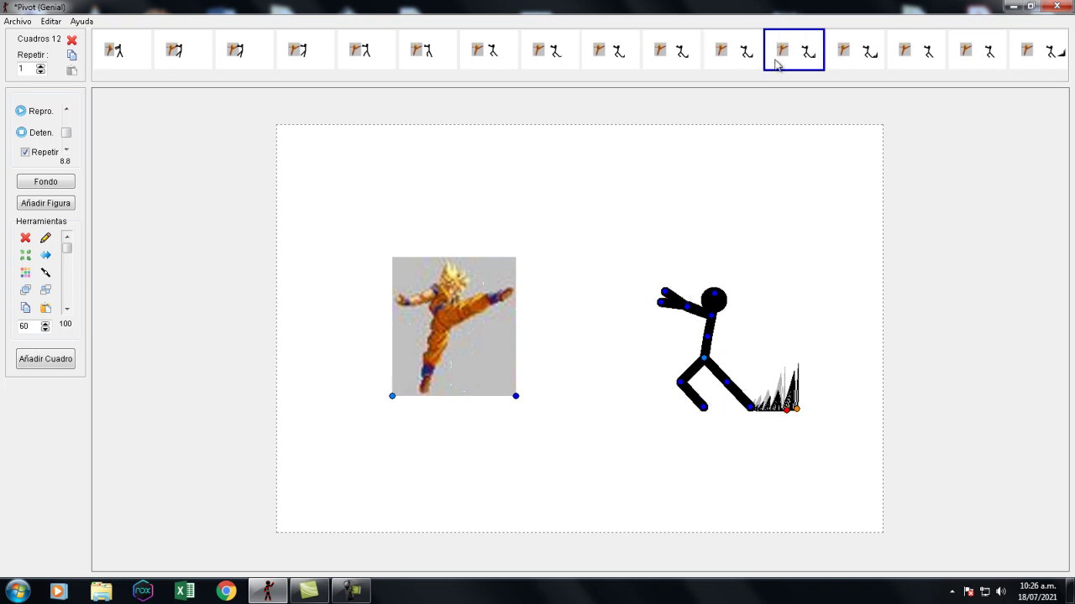
click(504, 55)
click(552, 55)
click(610, 59)
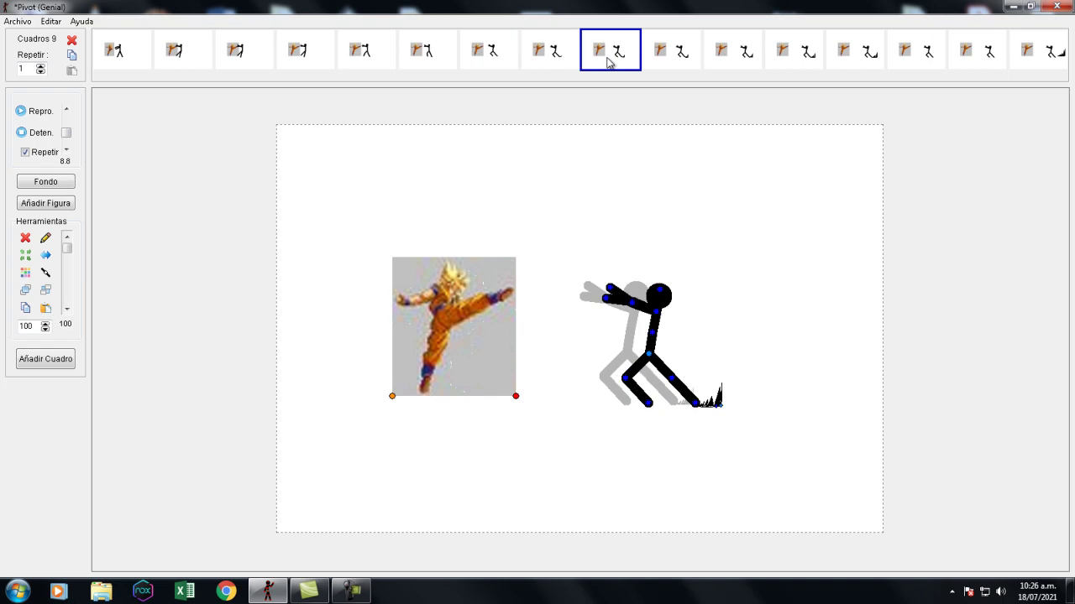
click(668, 53)
click(747, 54)
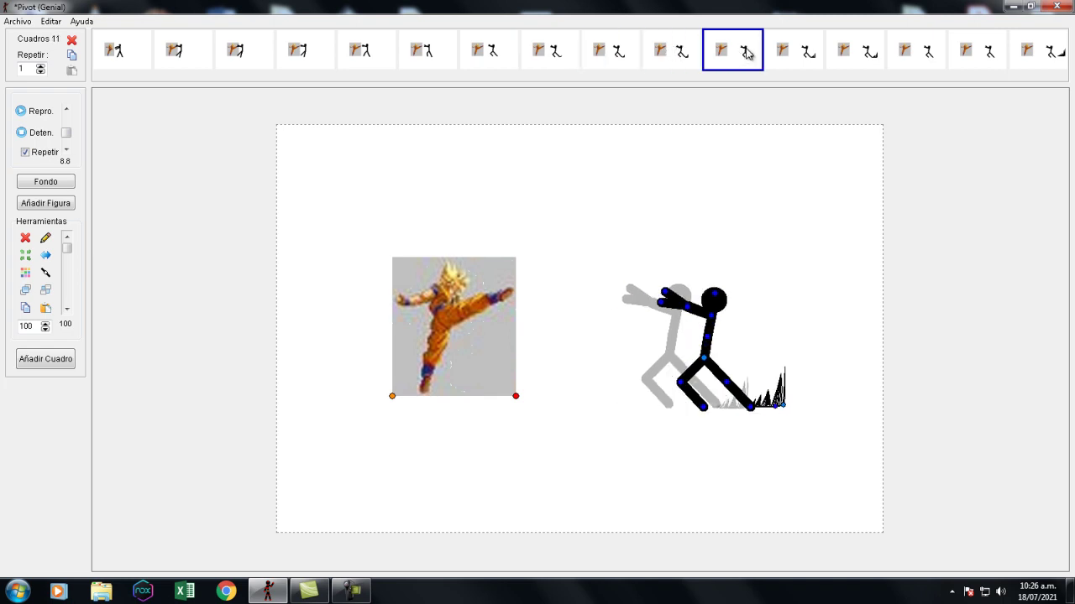
click(783, 51)
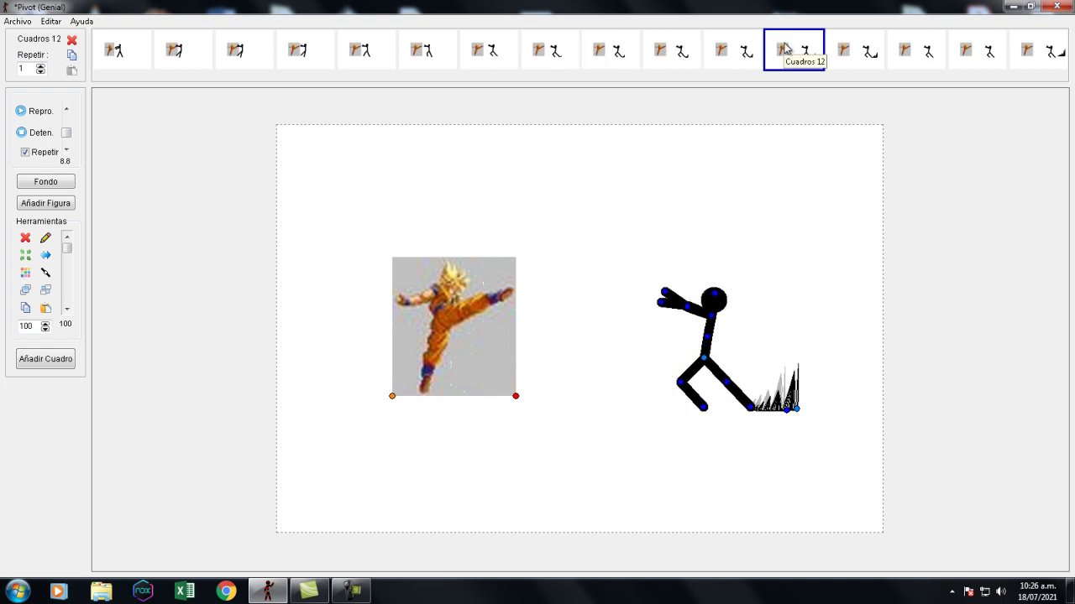
Compare the bang effect's size and position between frames 11 and 12
click(742, 51)
click(776, 52)
click(739, 52)
click(782, 52)
click(785, 53)
click(735, 54)
click(800, 57)
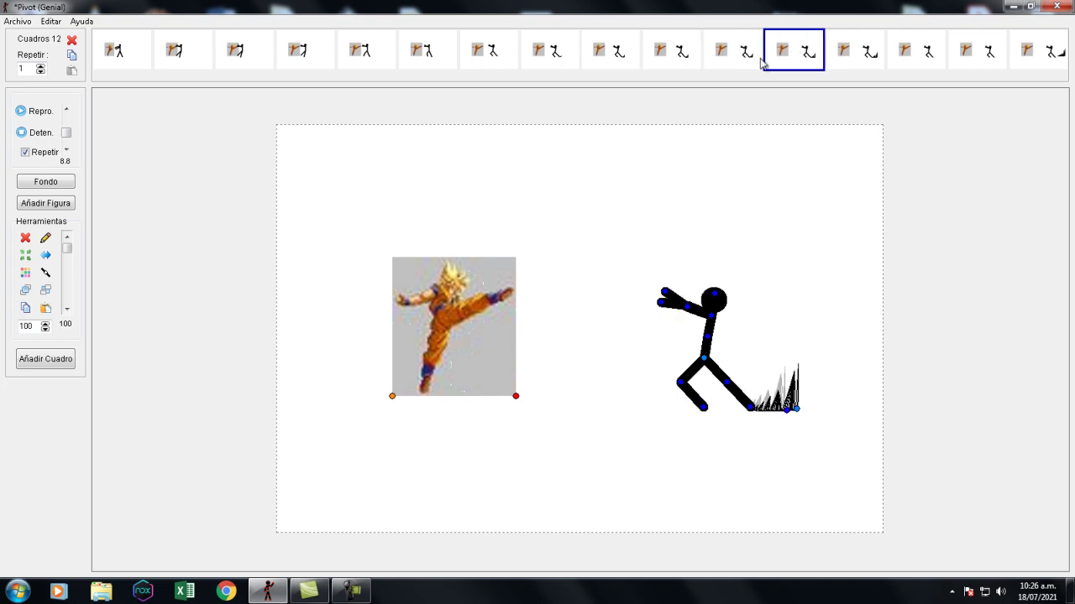
Set the bang effect's size to 100 in frame 11 and move it back until it starts at the stick figure's rear foot
click(760, 62)
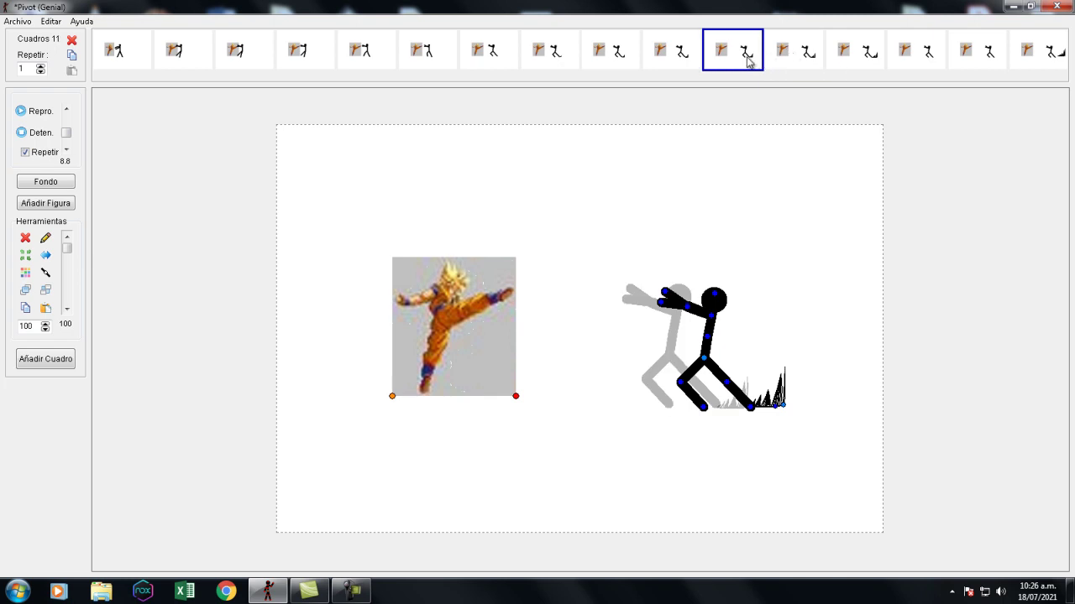
drag(785, 408, 793, 413)
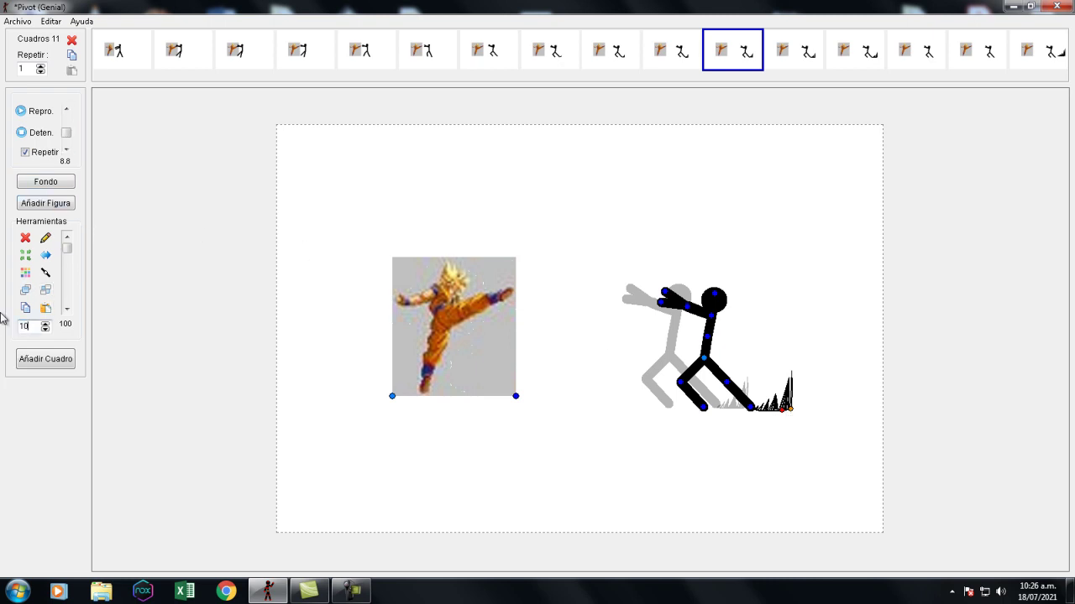
key(Return)
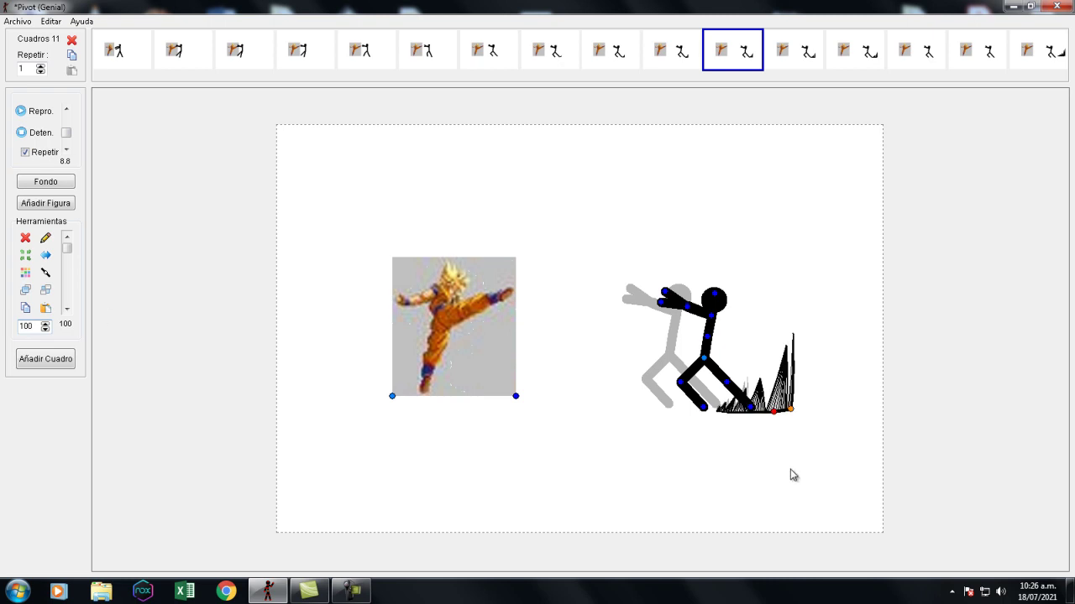
drag(791, 410, 830, 413)
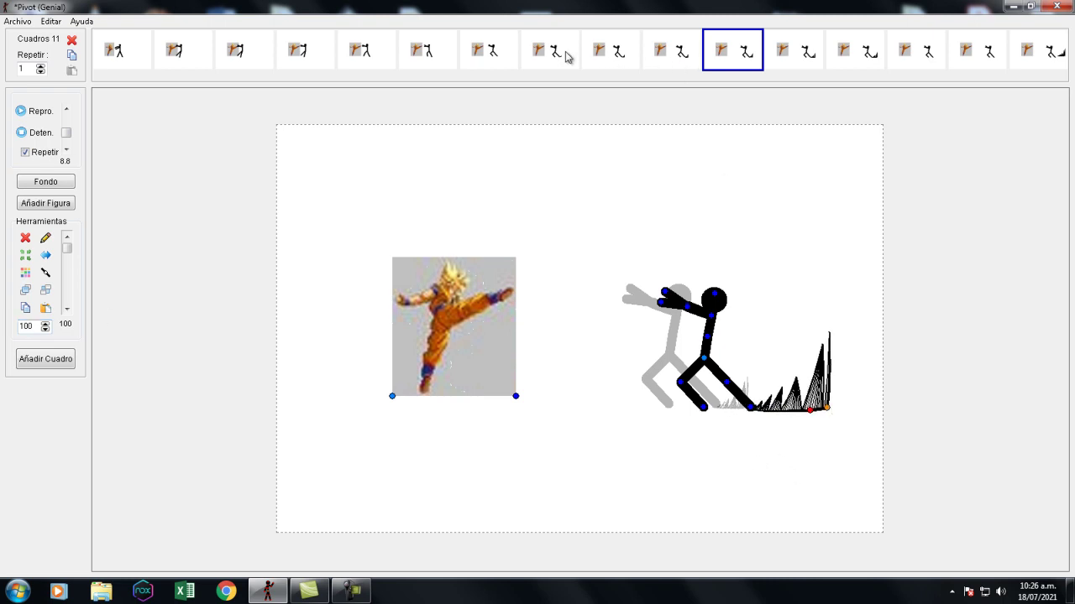
Go through frames 7 to 11 repeatedly to examine how the bang effect grows behind the foot
click(504, 52)
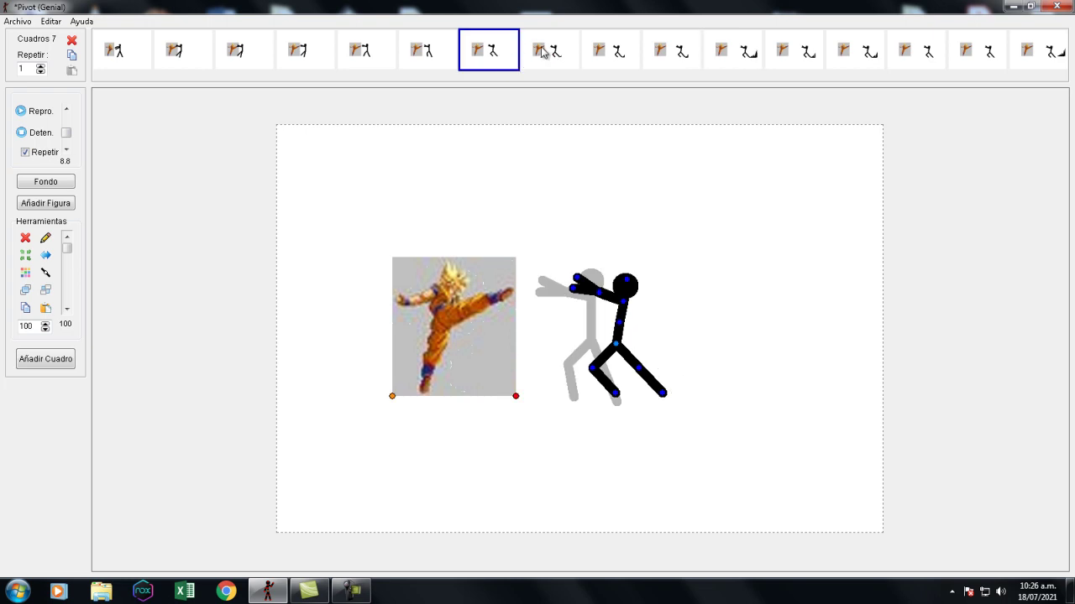
click(545, 52)
click(609, 52)
click(674, 51)
click(750, 54)
click(680, 53)
click(628, 52)
click(540, 48)
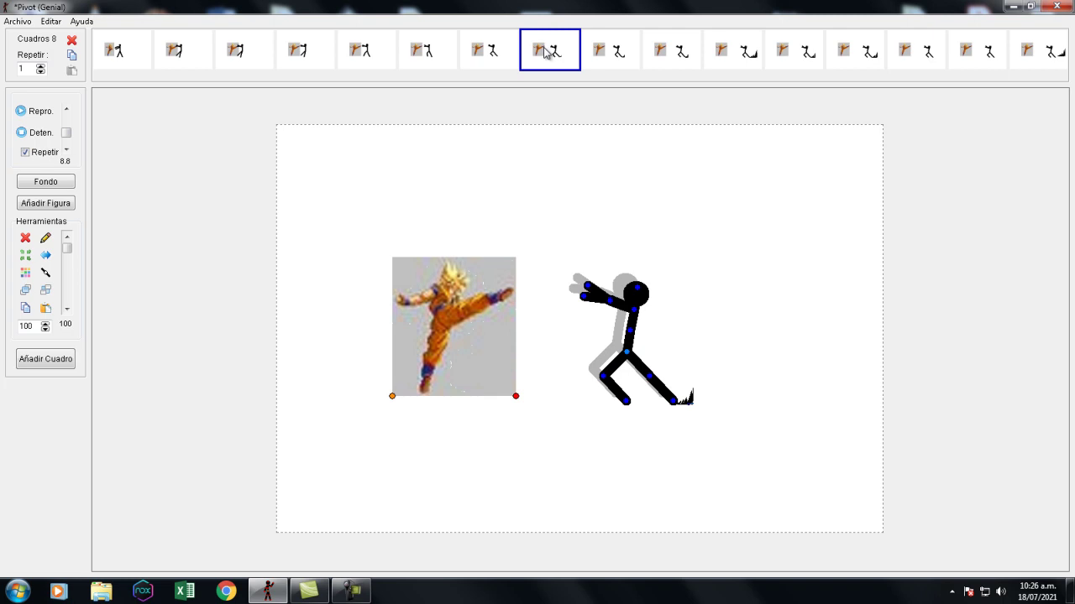
click(628, 55)
click(661, 54)
click(734, 57)
click(548, 61)
click(617, 56)
click(683, 55)
click(743, 55)
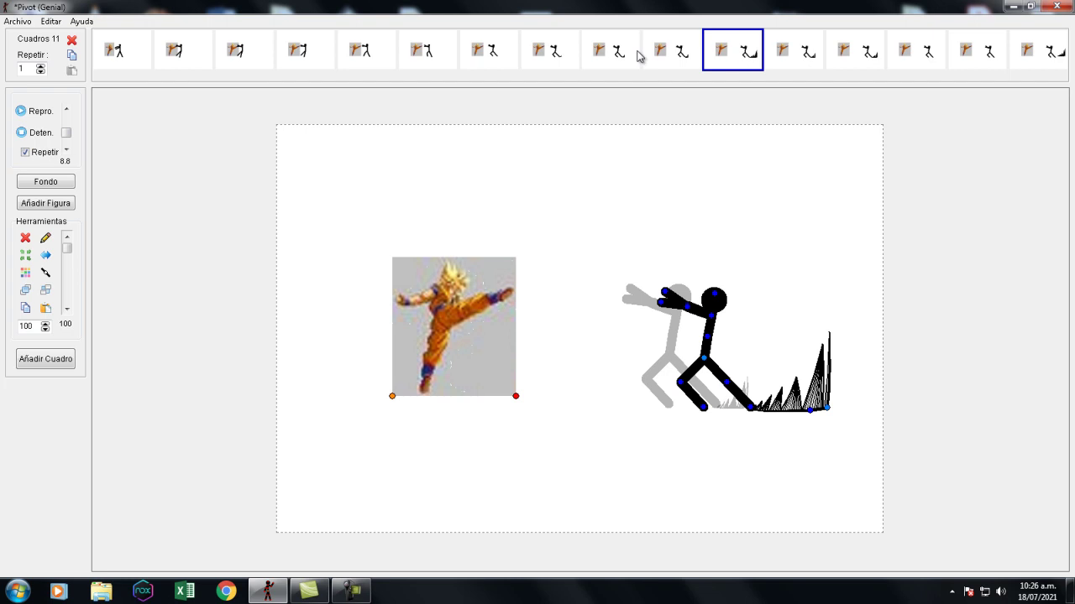
click(564, 58)
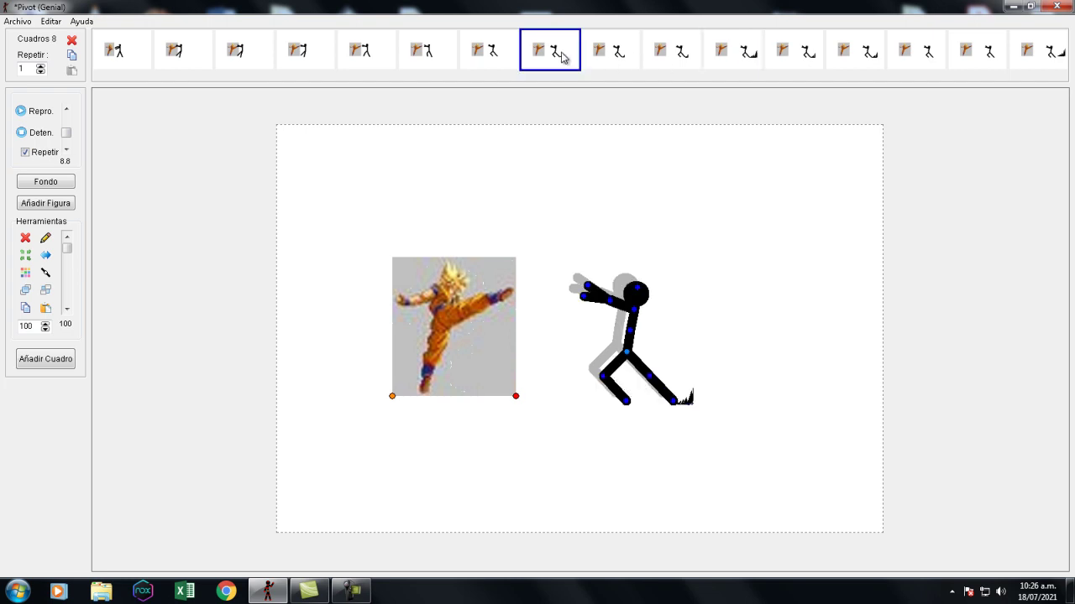
Set the bang effect's size to 50 in frame 9 and shift it back behind the stick figure's rear foot
click(608, 57)
click(721, 408)
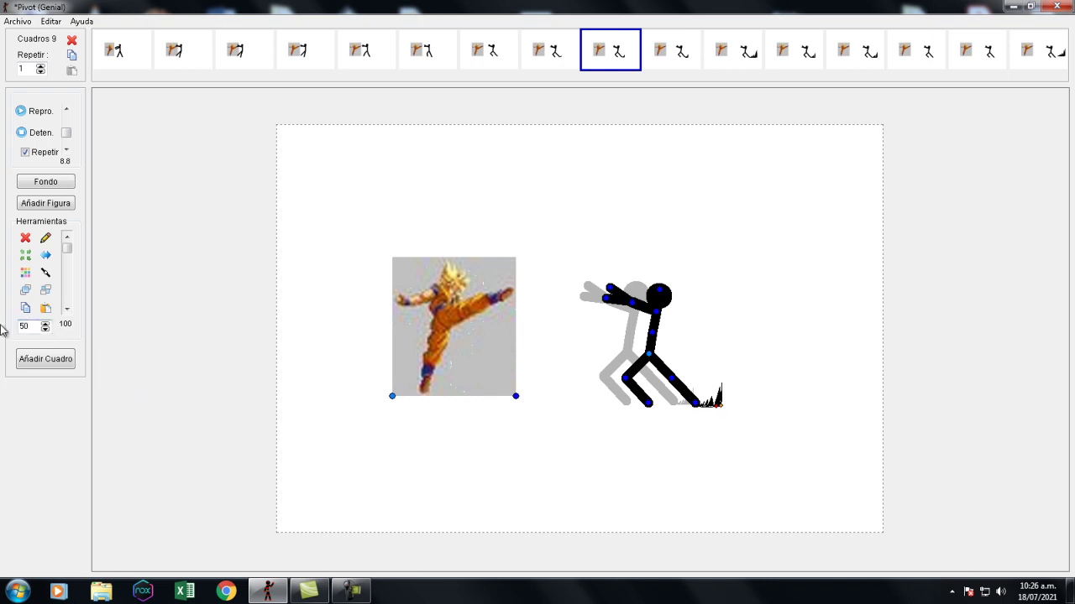
key(Return)
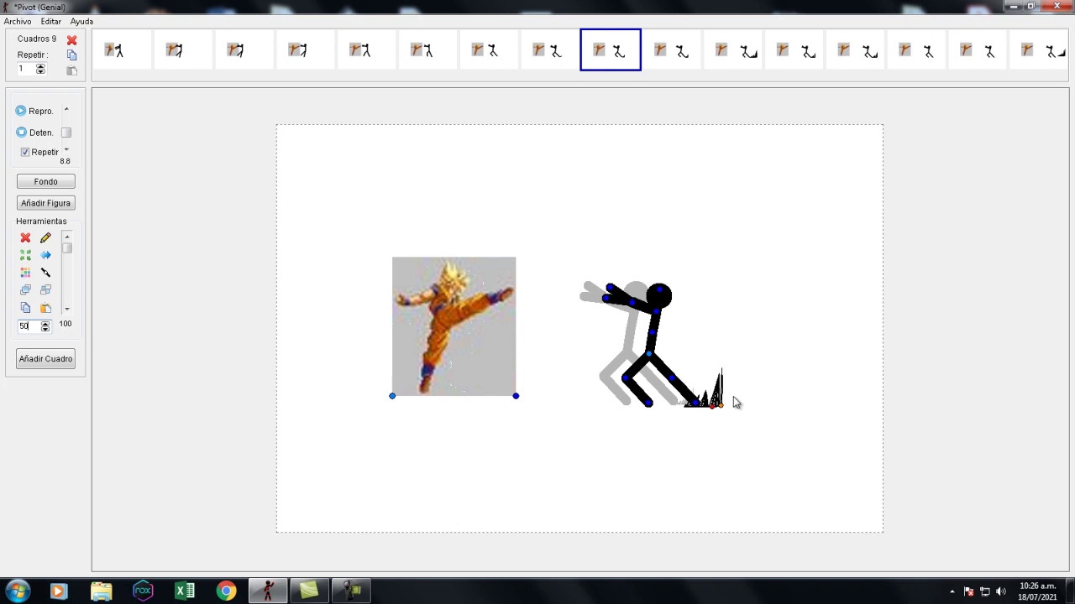
drag(724, 407, 739, 404)
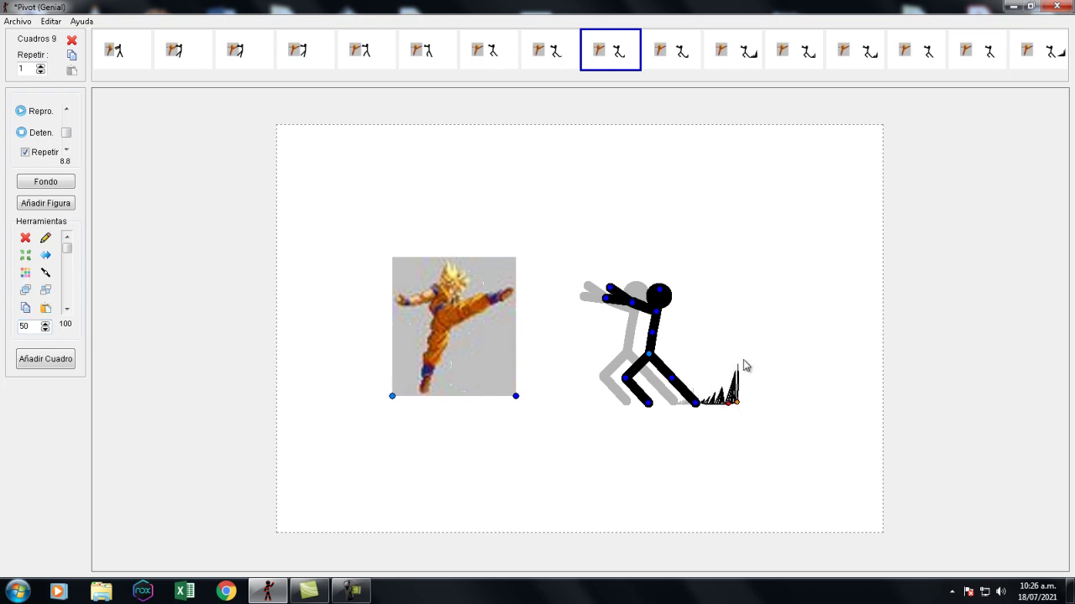
Set the bang effect's size to 70 in frame 10 and shift it back to start at the stick figure's rear foot
click(684, 57)
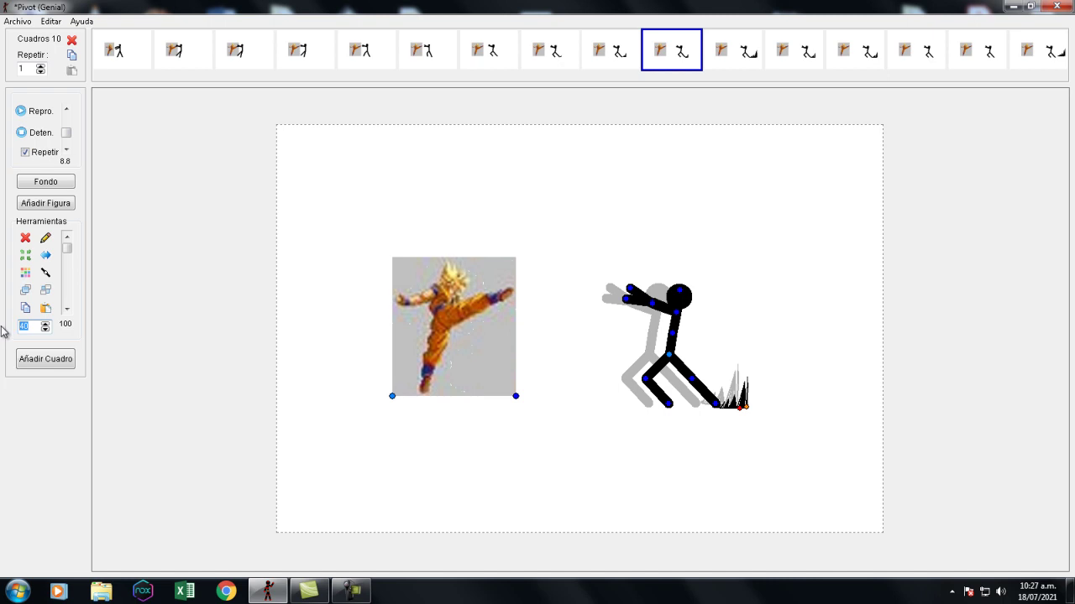
text(70)
key(Return)
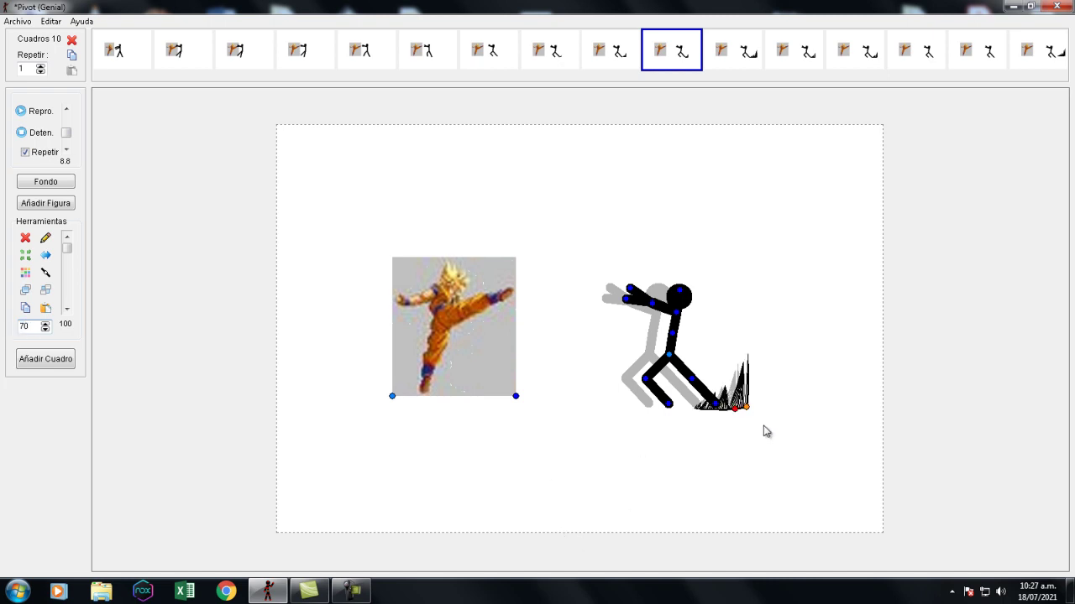
drag(748, 409, 770, 409)
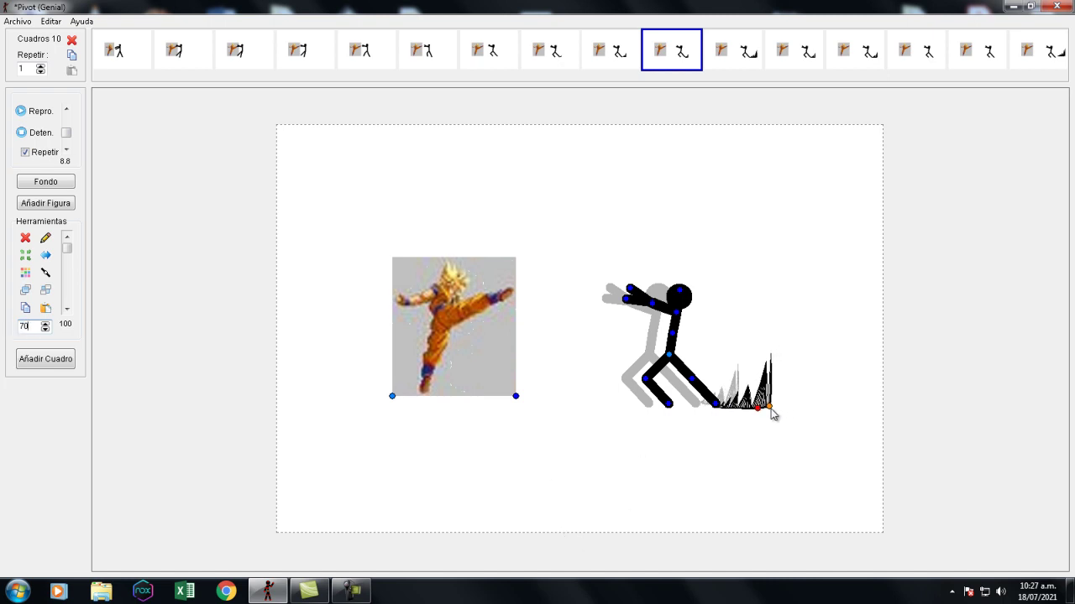
Review the resized bang effect's progression from frame 7 through frame 12
click(534, 57)
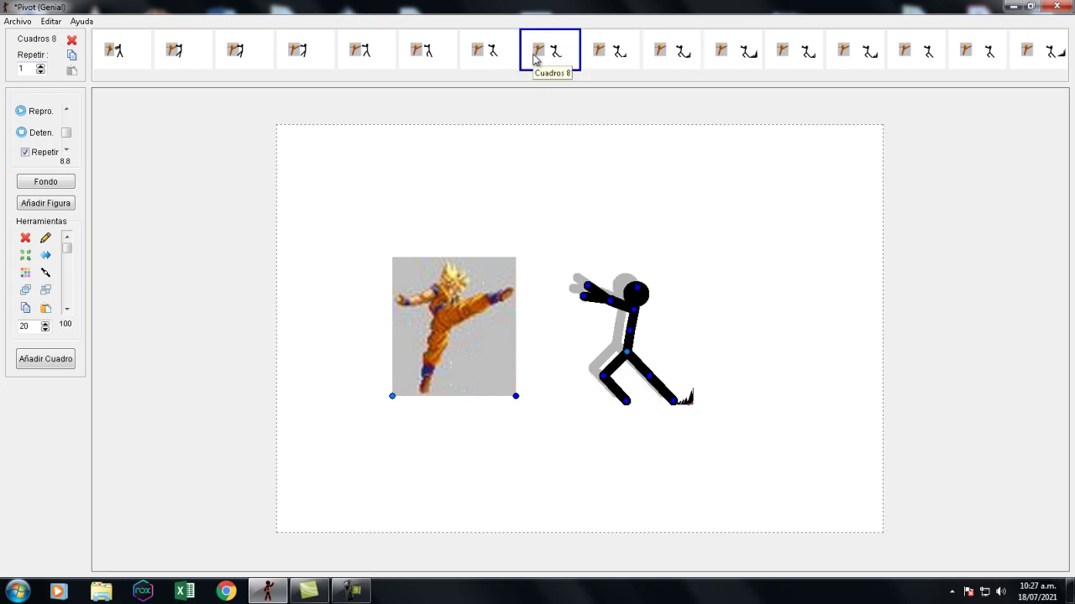
click(505, 54)
click(554, 52)
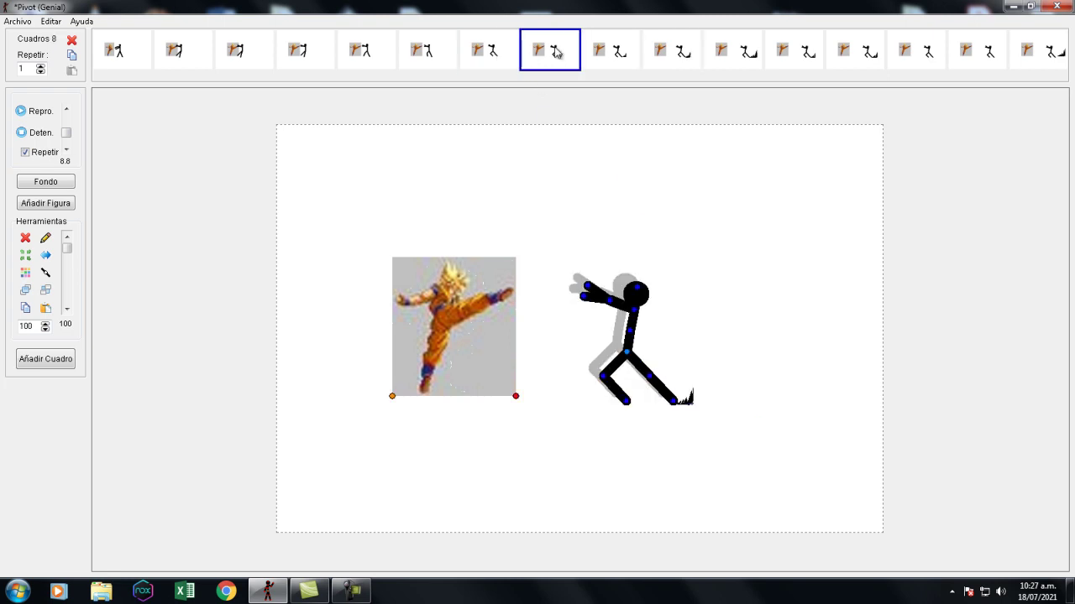
click(608, 53)
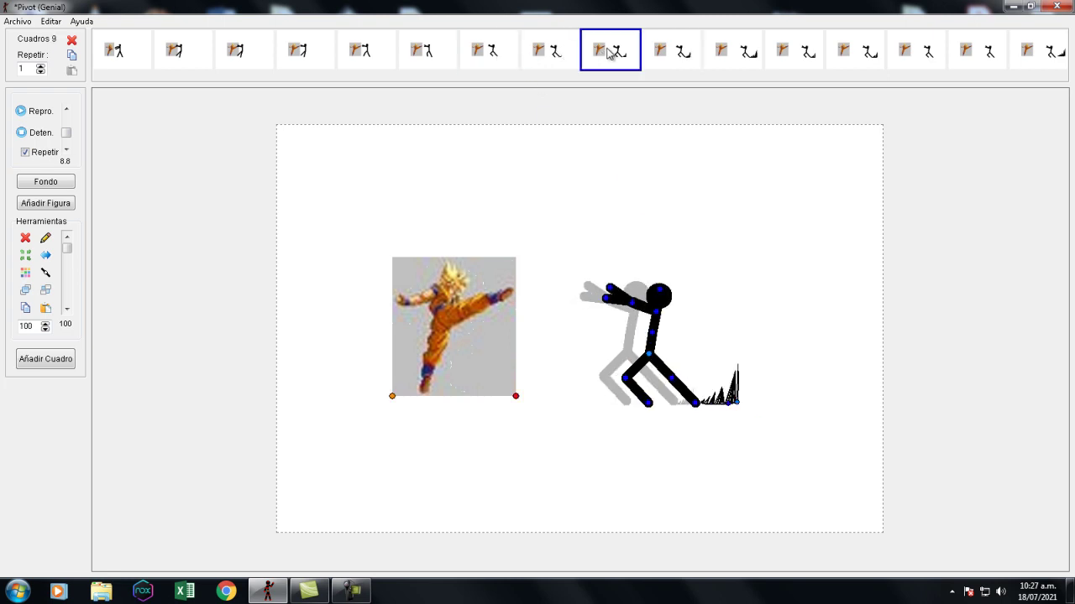
click(674, 55)
click(742, 51)
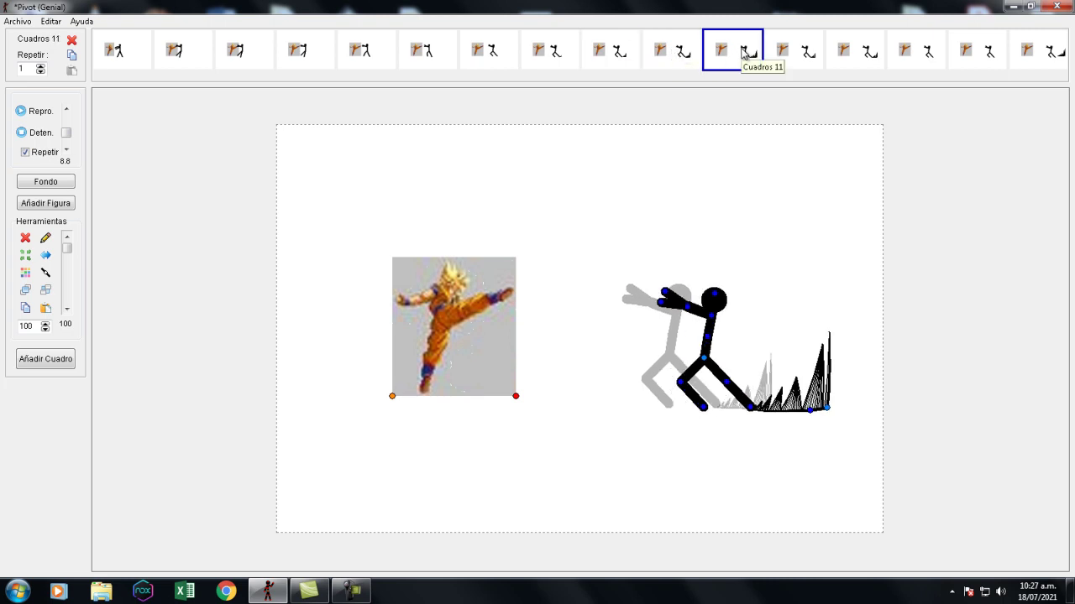
click(811, 54)
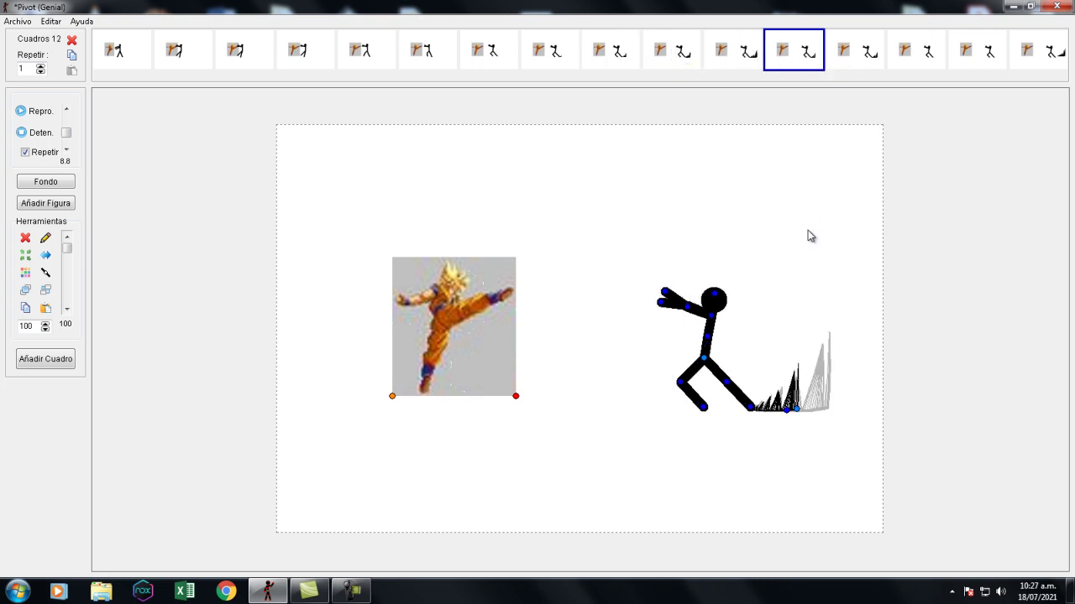
Replace the size-60 bang effect in frame 12 with a copy of the full-size effect from frame 11
click(798, 410)
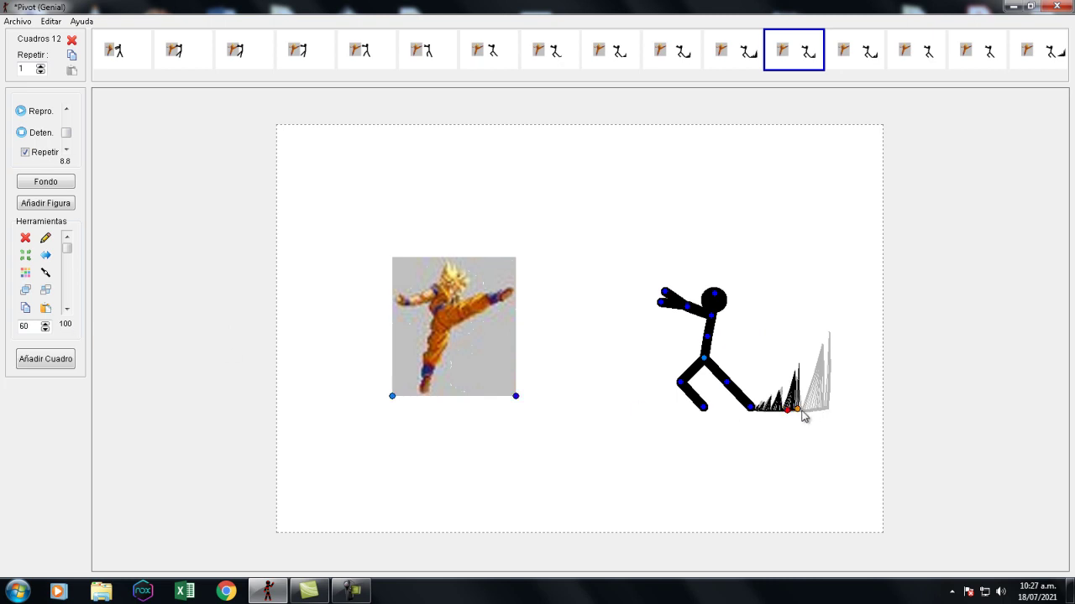
key(Delete)
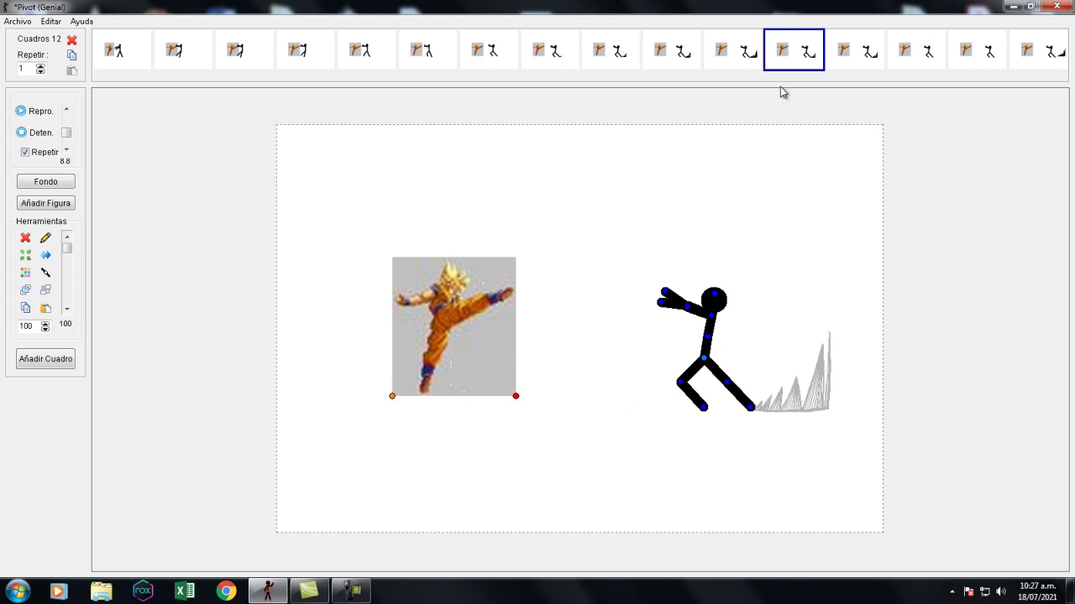
key(Delete)
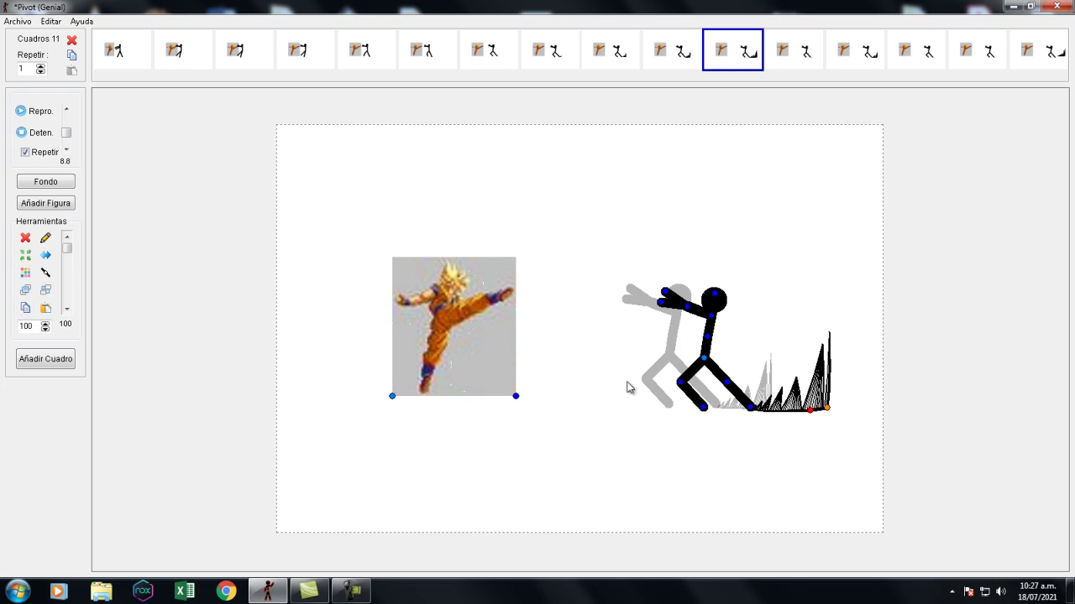
click(804, 60)
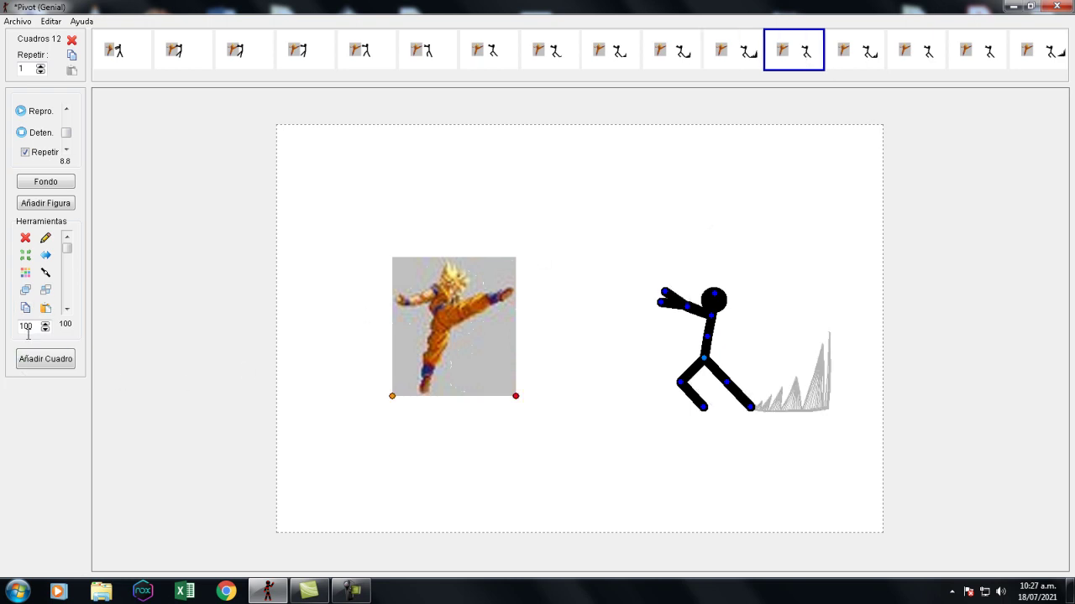
click(43, 309)
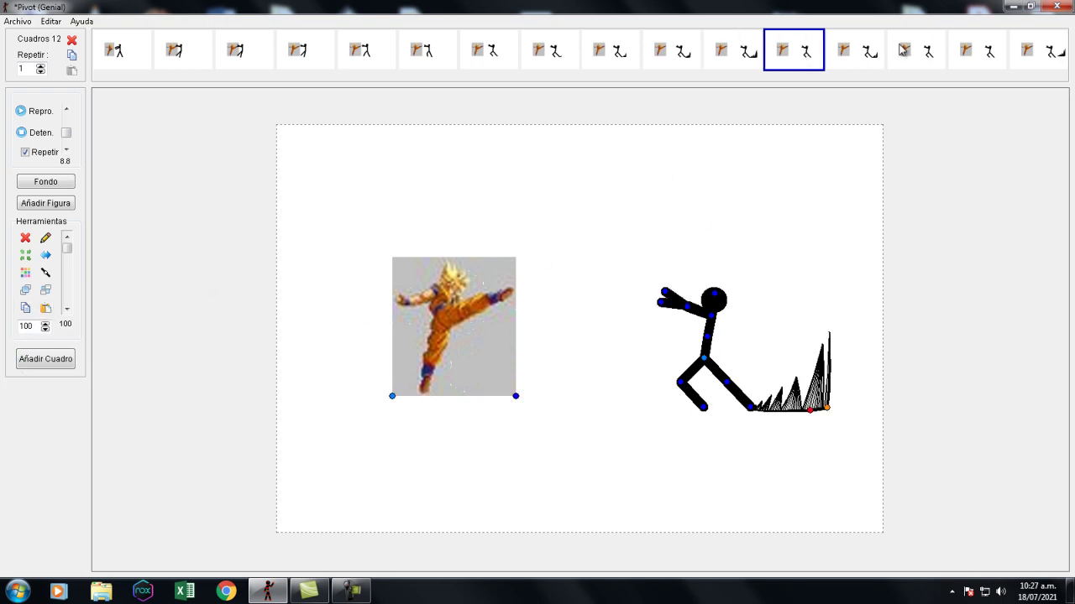
Delete the size-70 bang effect from frame 13 and paste a copy of frame 12's full-size effect in its place
click(875, 59)
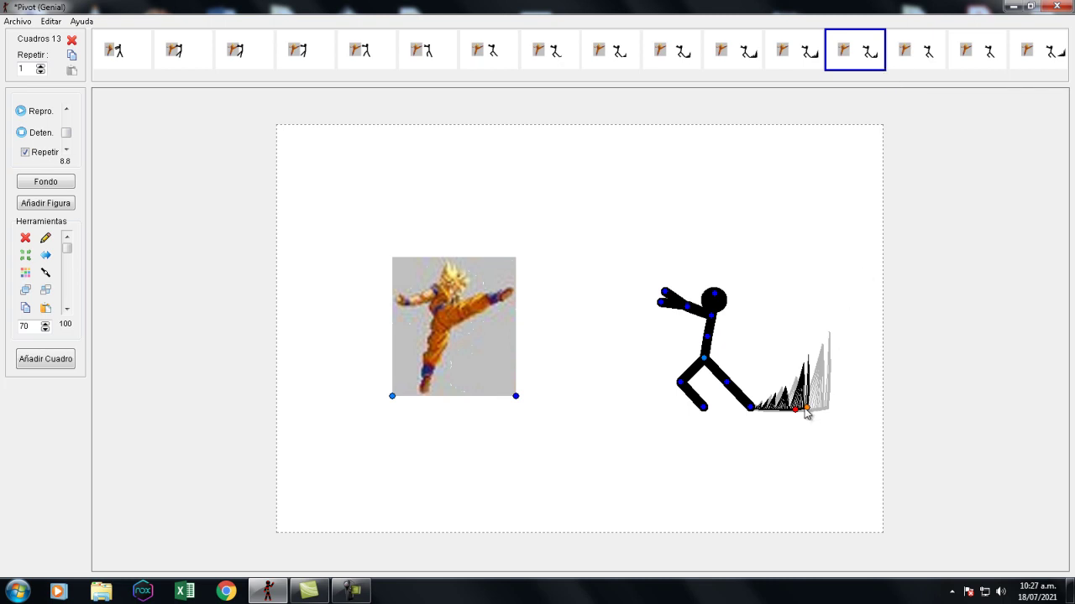
click(26, 239)
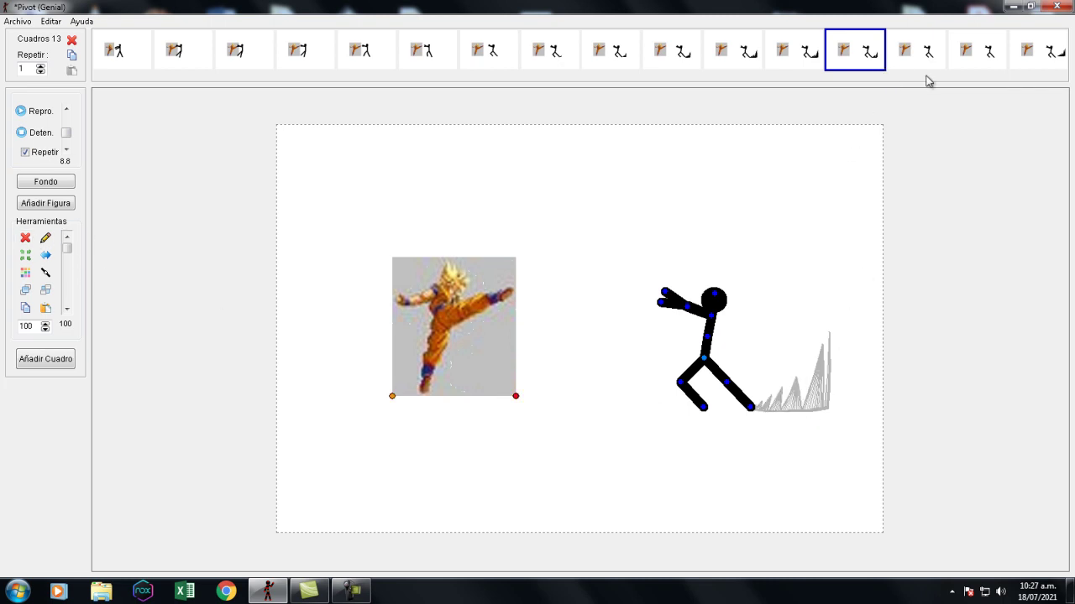
click(787, 52)
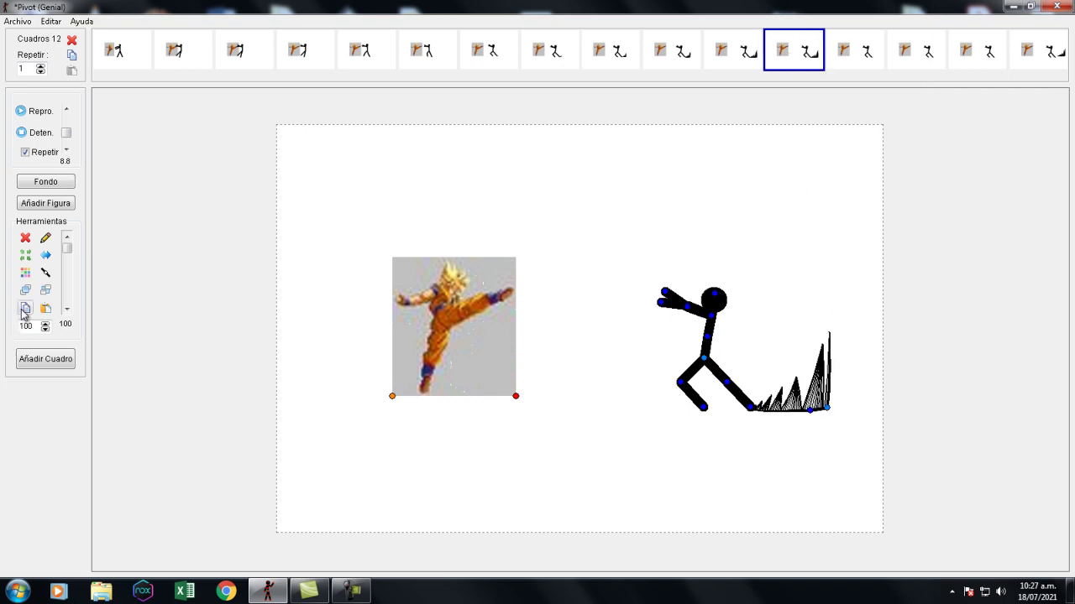
click(868, 52)
click(45, 310)
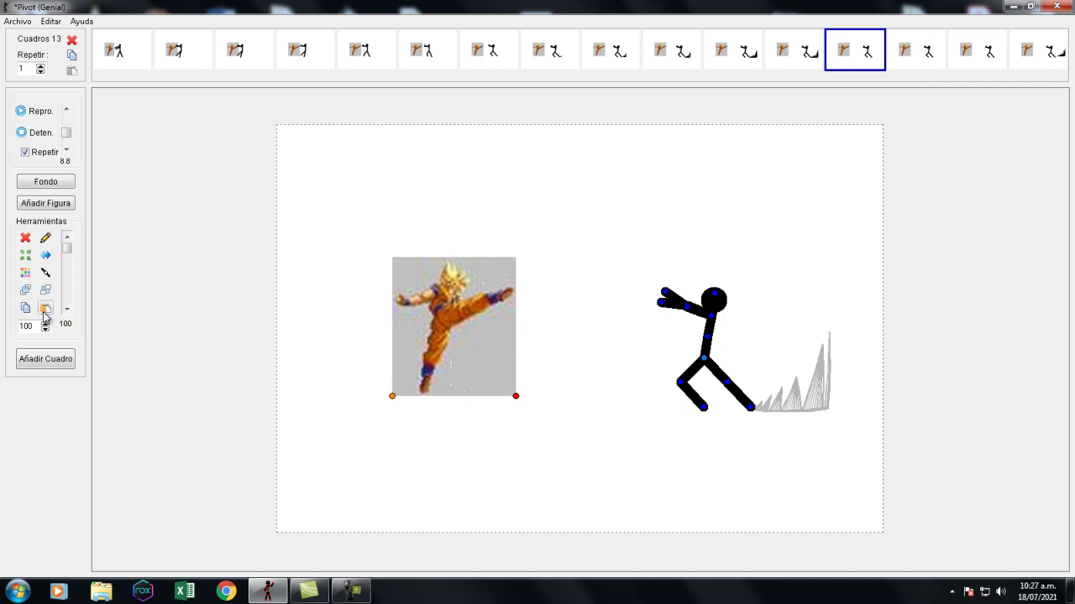
click(791, 53)
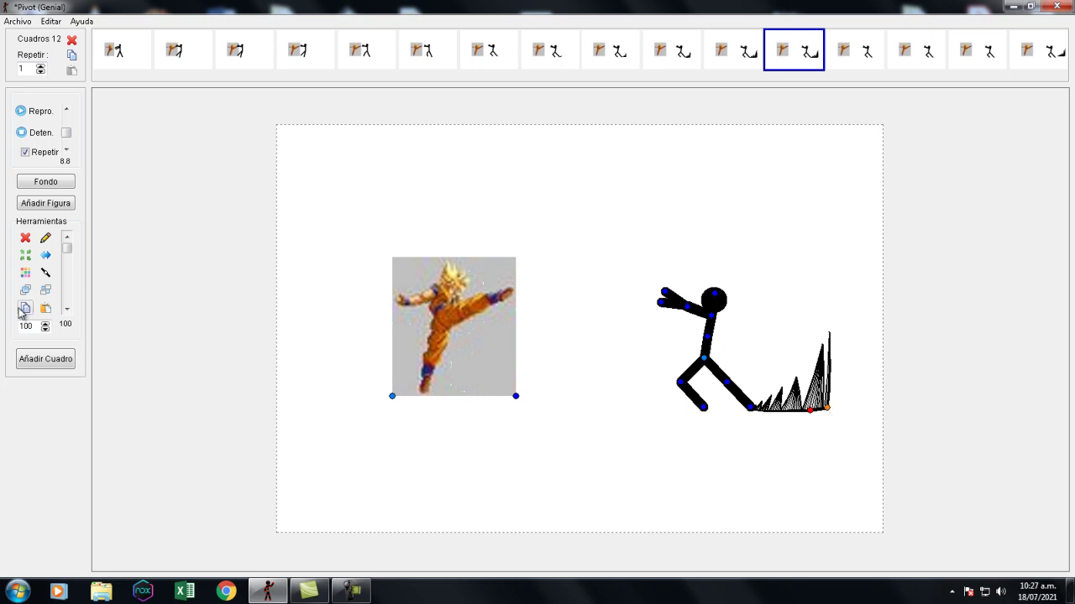
click(860, 49)
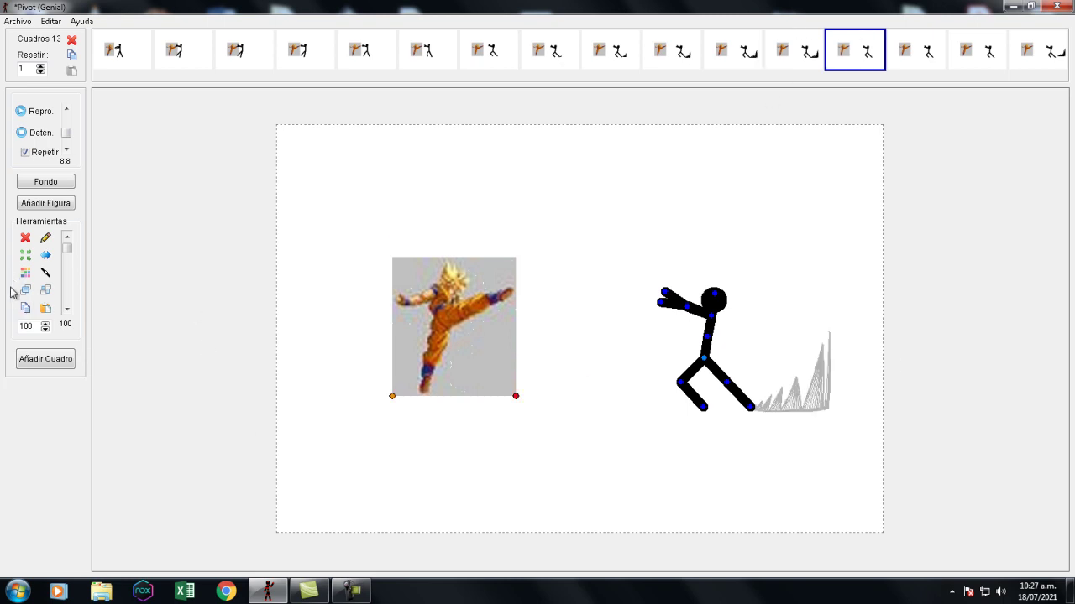
click(45, 308)
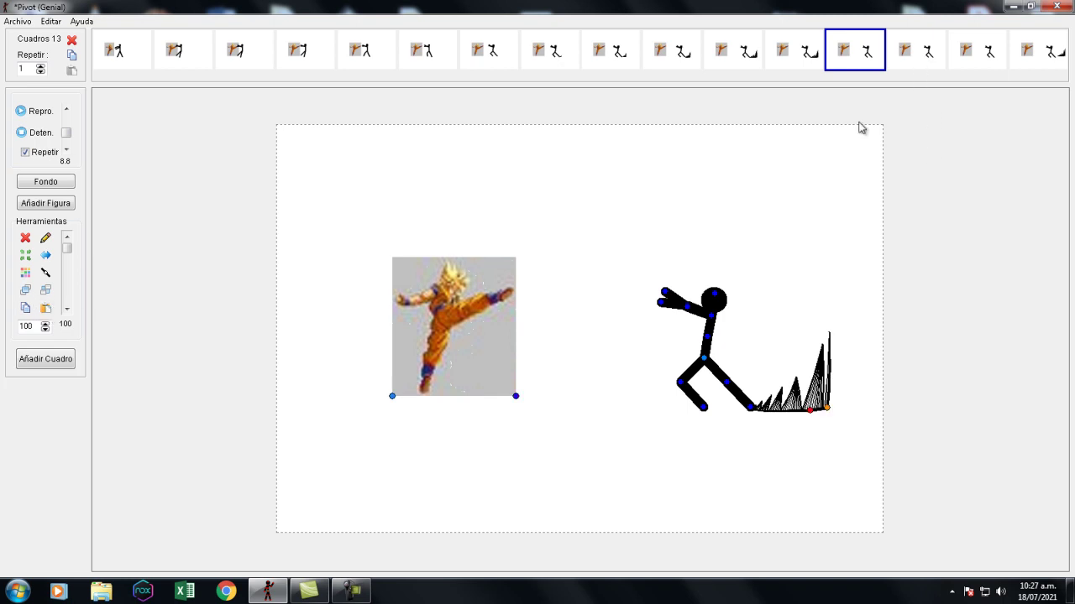
Paste the full-size bang effect into frames 14 and 15, and shift frame 16's effect back to the stick figure's rear foot
click(929, 66)
click(47, 309)
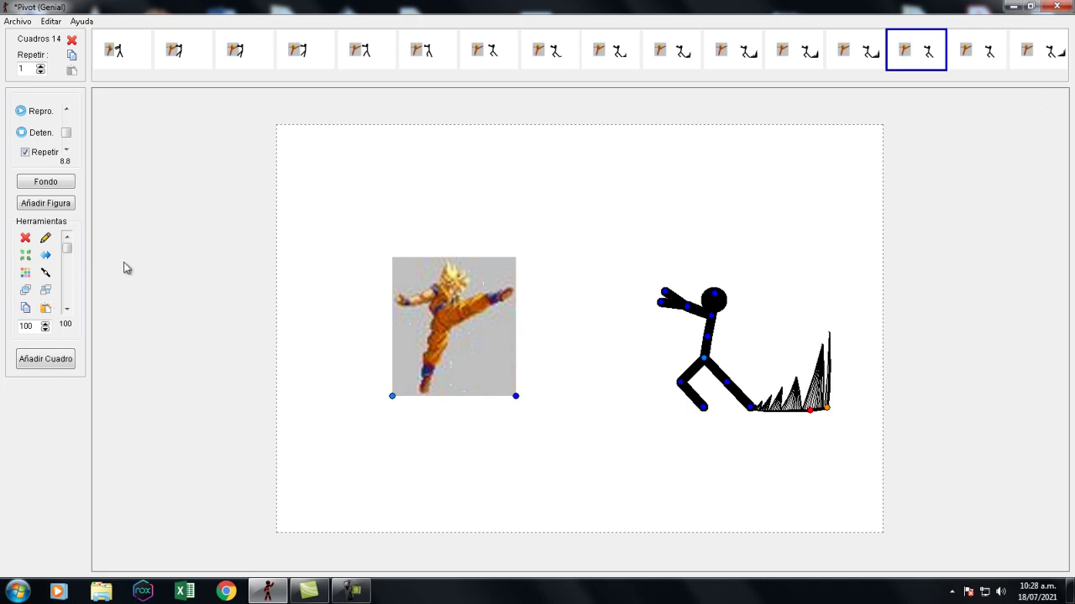
click(970, 61)
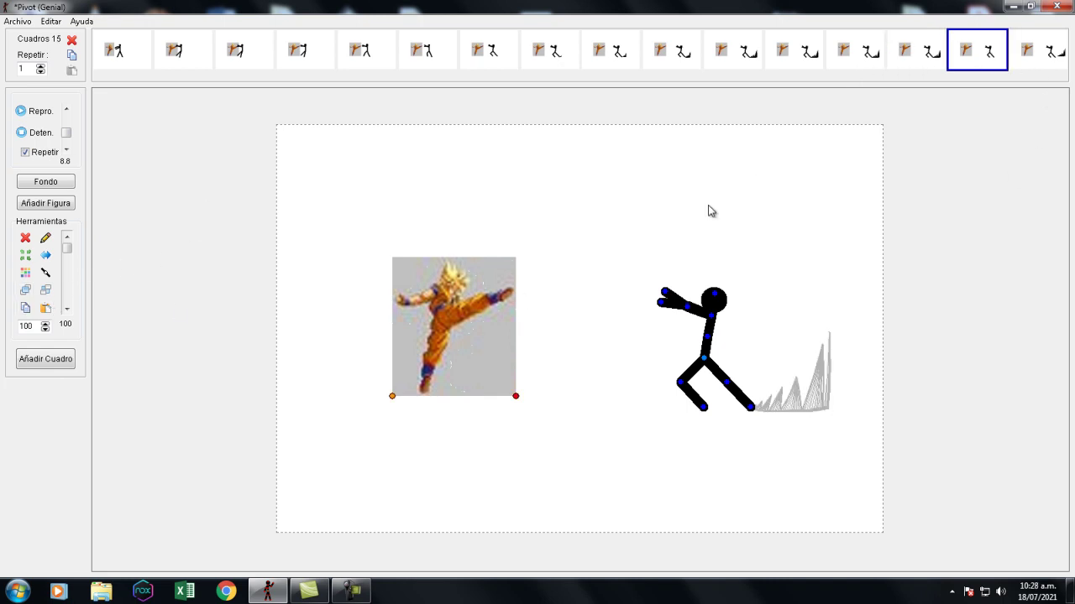
click(46, 309)
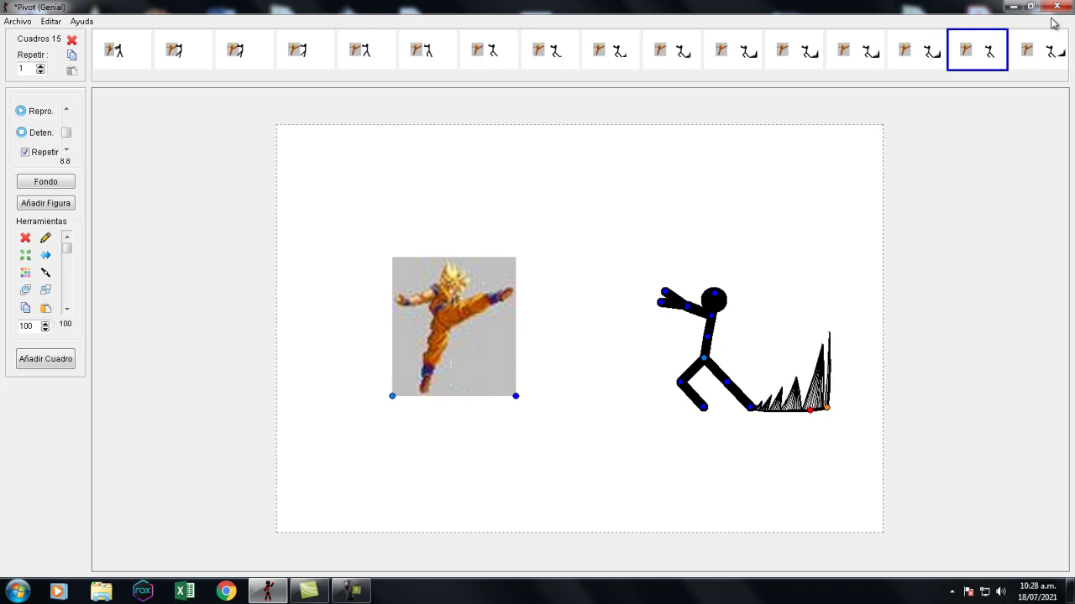
click(1041, 50)
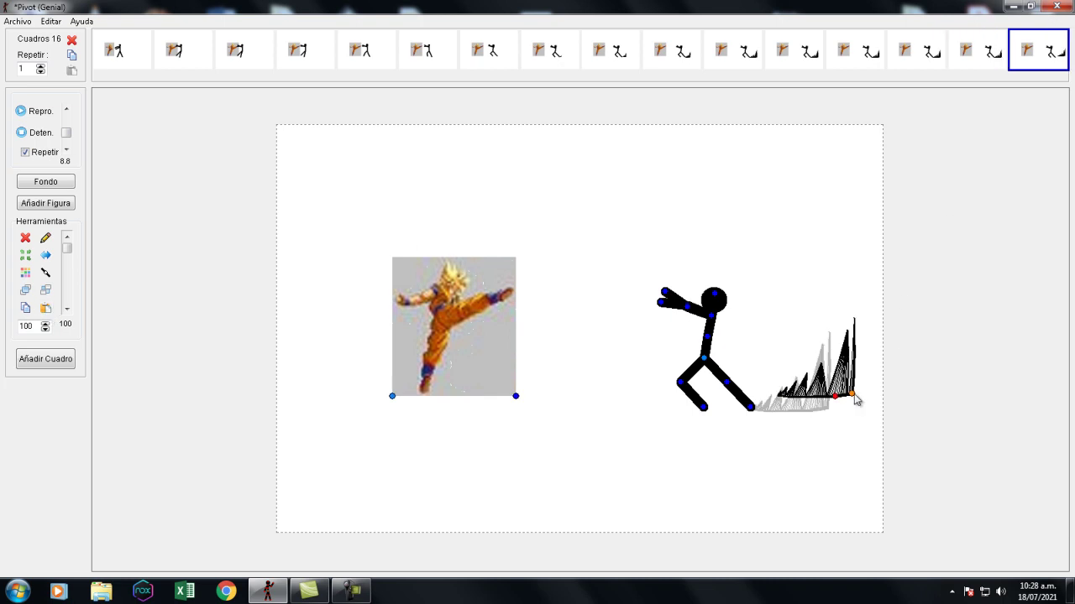
drag(850, 396, 829, 408)
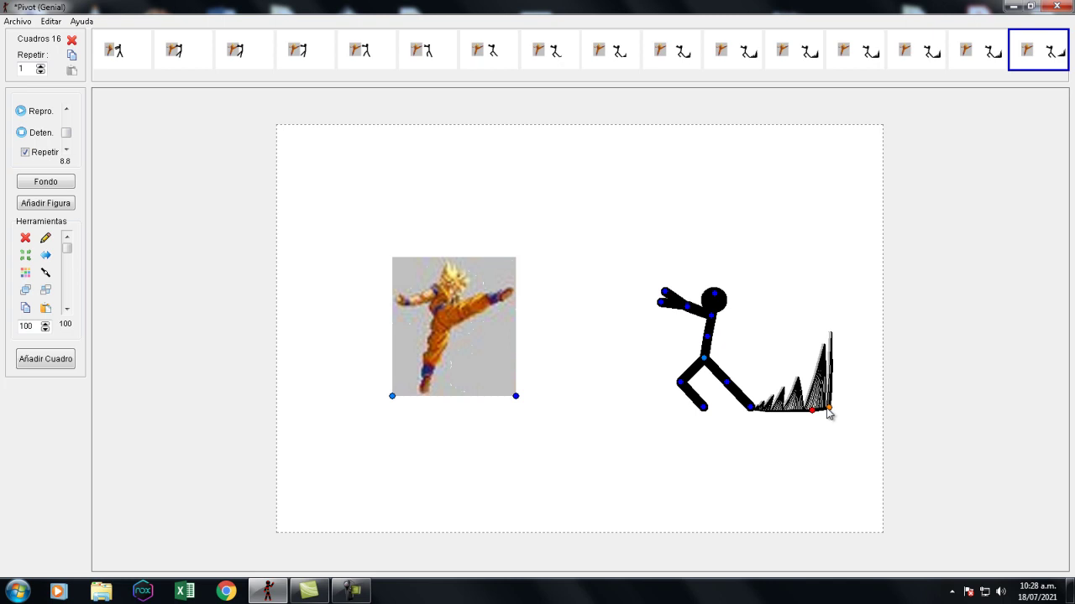
Play the animation to review the bang effect, stop it and return to frame 1
click(40, 113)
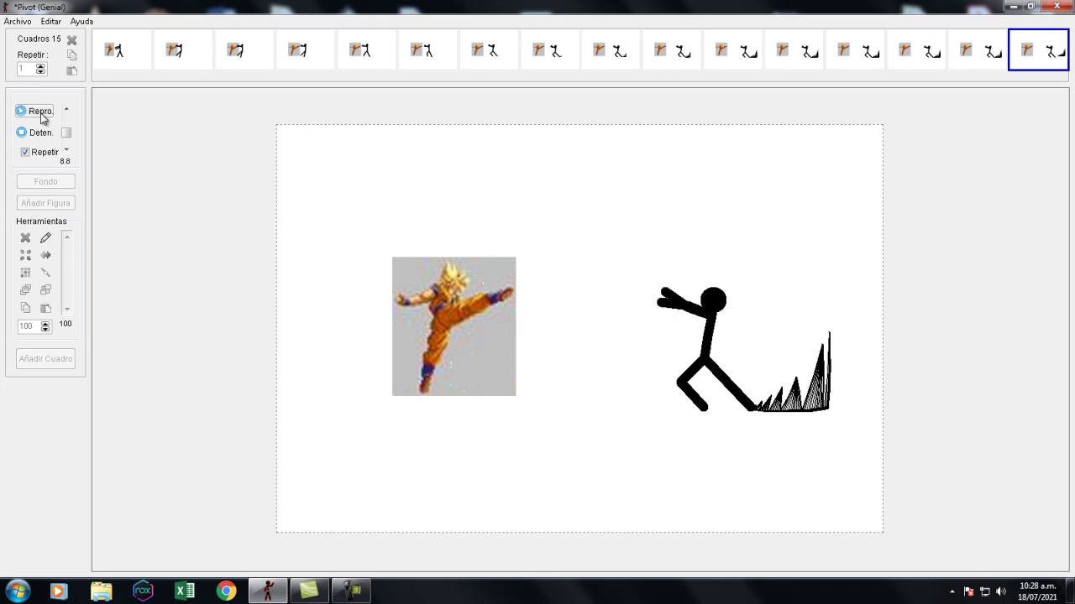
click(35, 132)
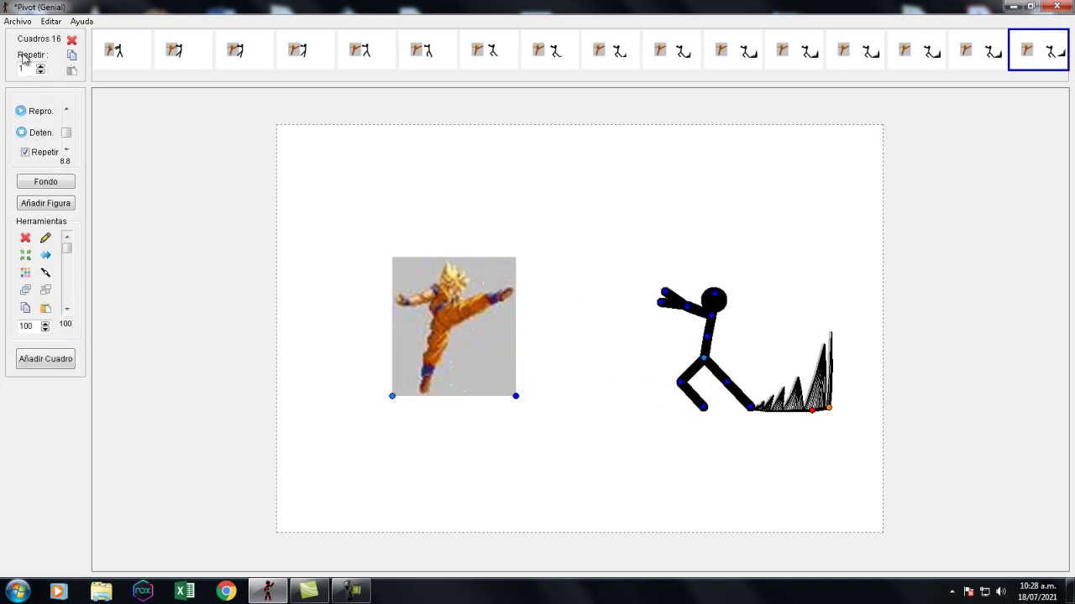
click(179, 53)
click(119, 57)
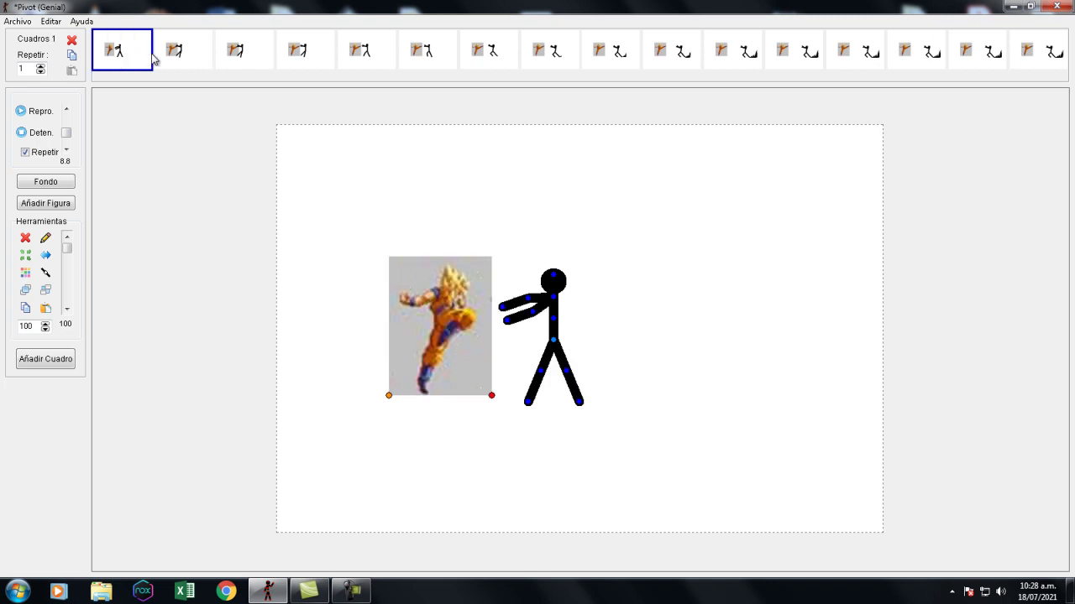
Load Firery Blast 10.stk from the EFECTOS folder into frame 2 and place it where the kick meets the stick figure's hands
click(192, 67)
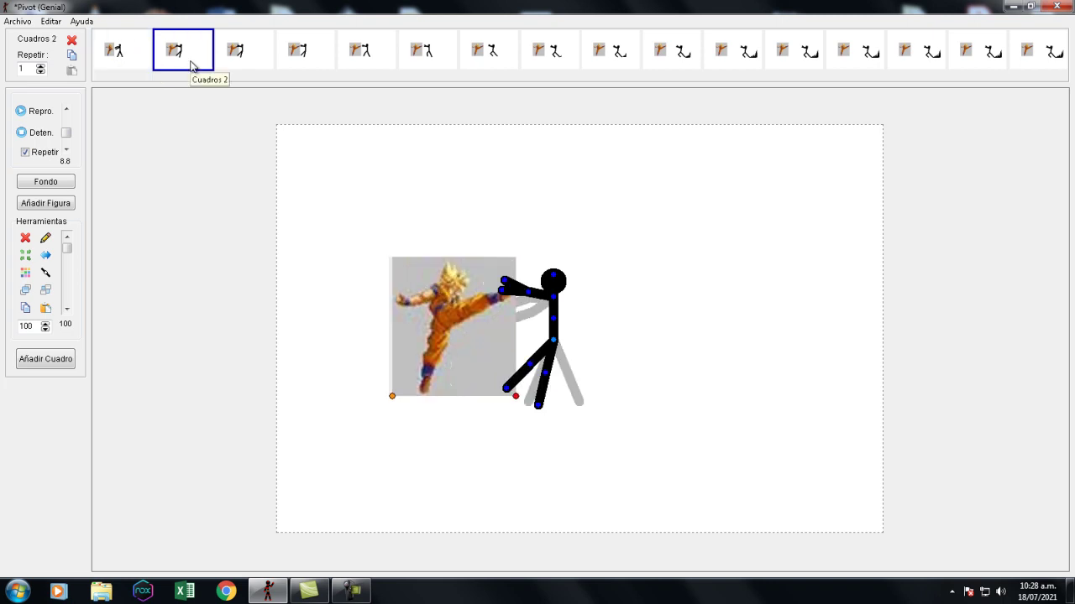
click(17, 21)
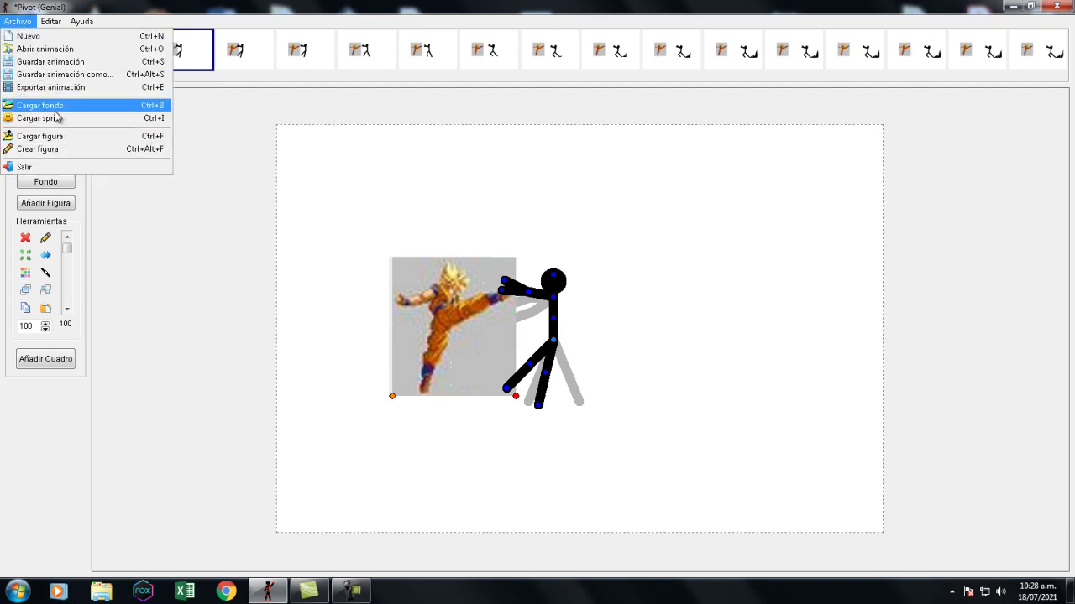
click(40, 136)
click(331, 191)
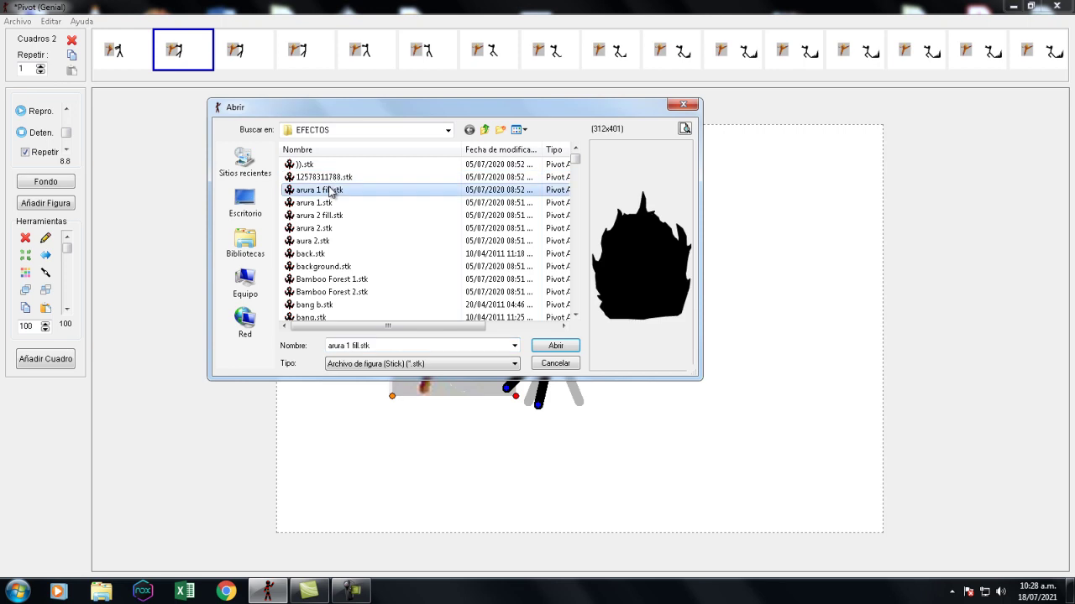
key(f)
key(Down)
key(Down)
key(Up)
key(Down)
key(Down)
key(Down)
key(Down)
key(Down)
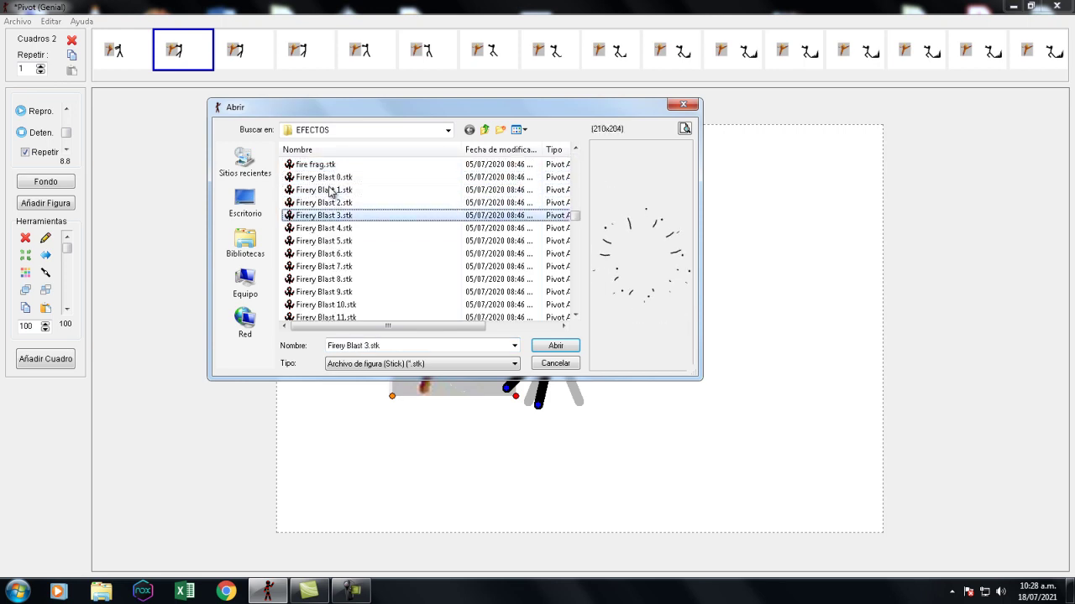
key(Down)
key(Down)
key(Down)
key(Down)
key(Down)
key(Down)
key(Up)
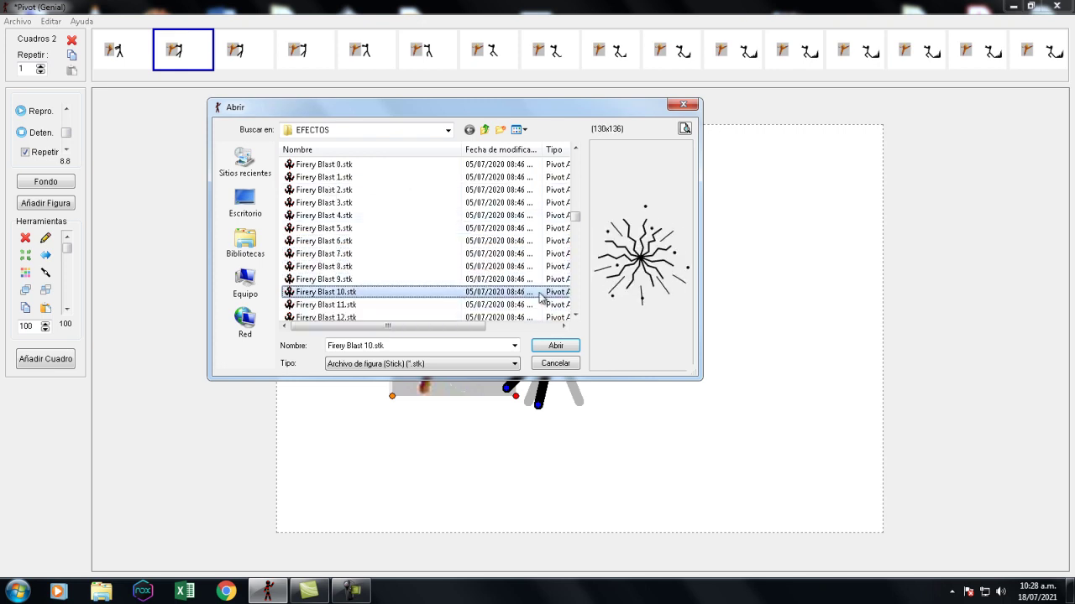
click(556, 346)
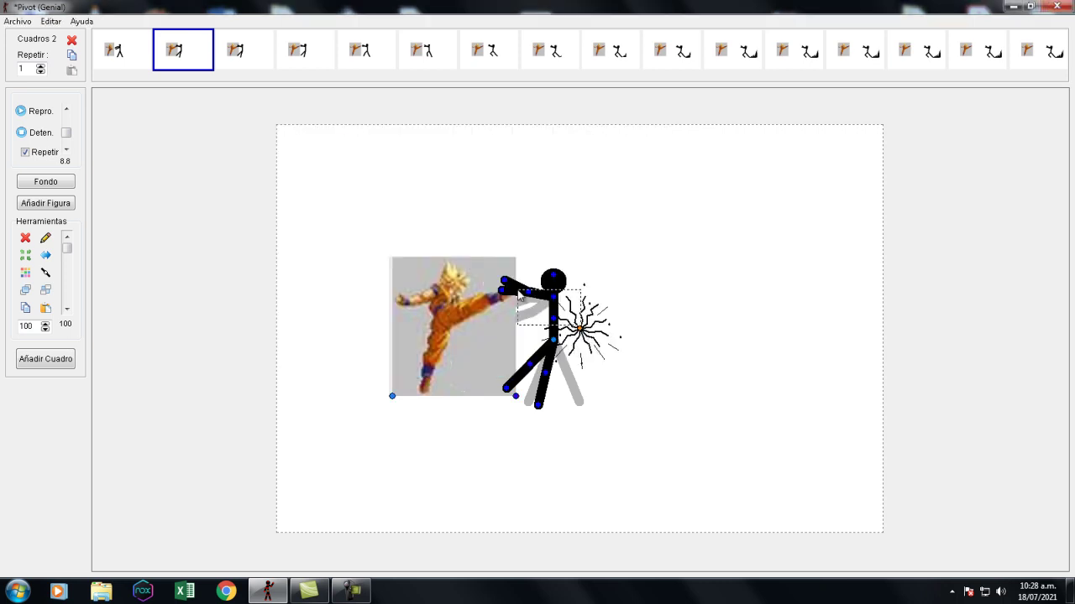
drag(579, 330, 508, 296)
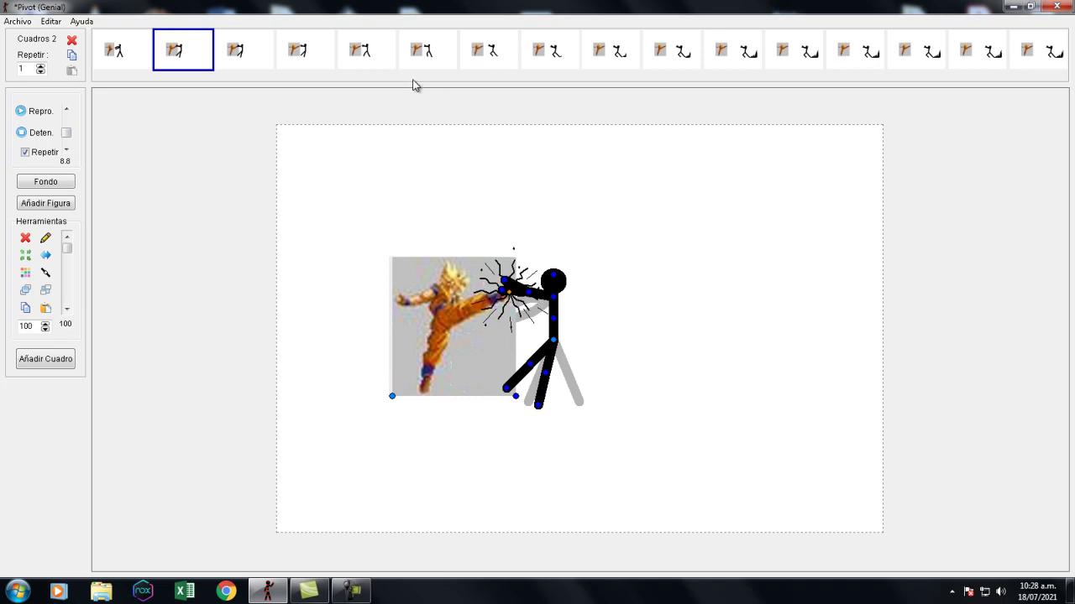
Load Firery Blast 8.stk into frame 3 and centre it on the kick's contact point at the stick figure's hands
click(231, 53)
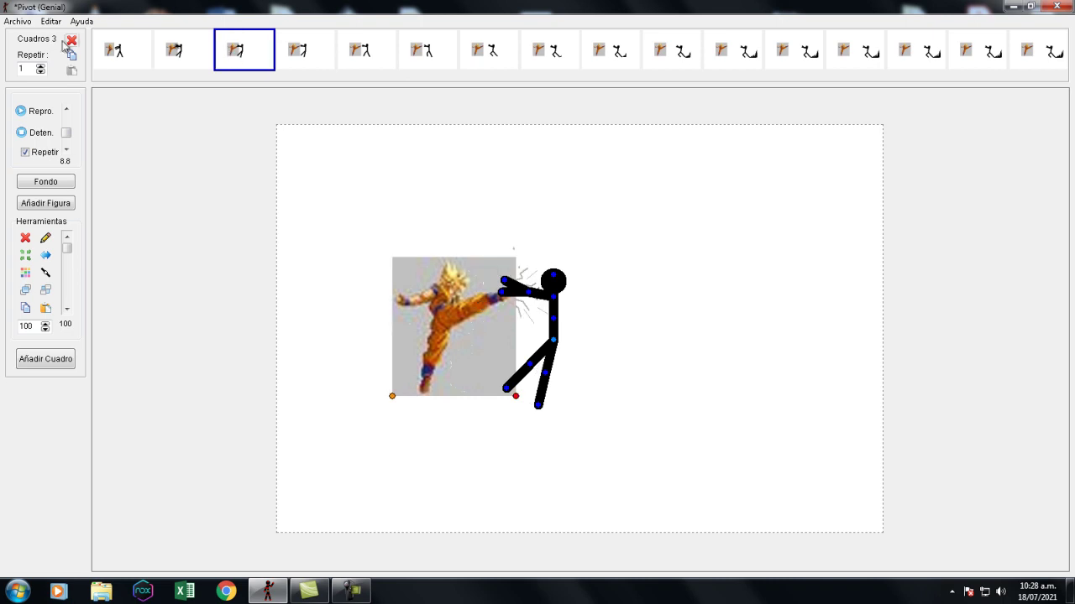
click(18, 21)
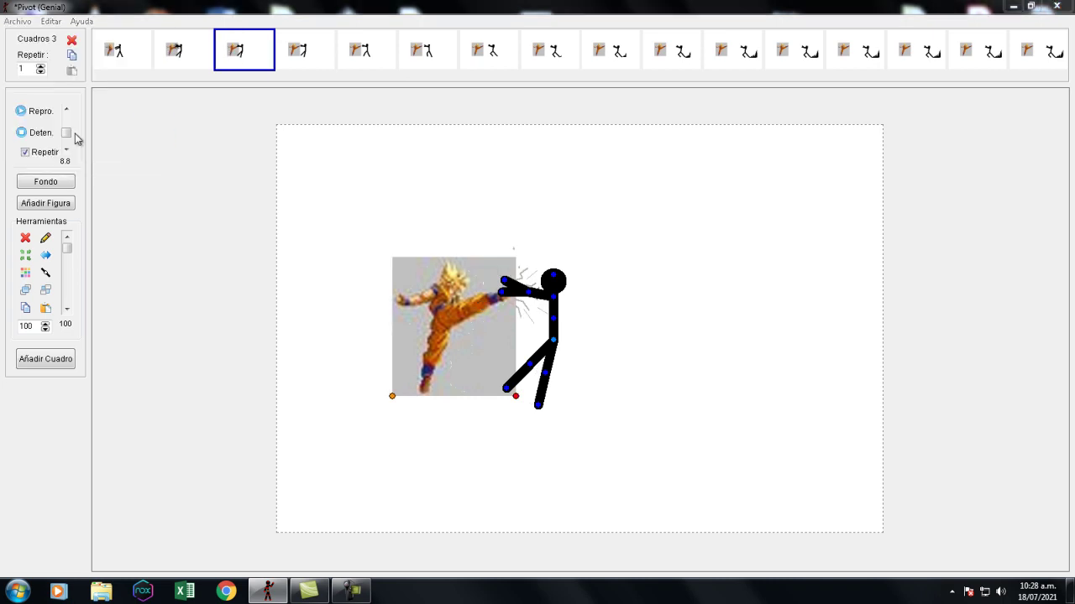
click(69, 137)
click(343, 246)
scroll(343, 245, down, 10)
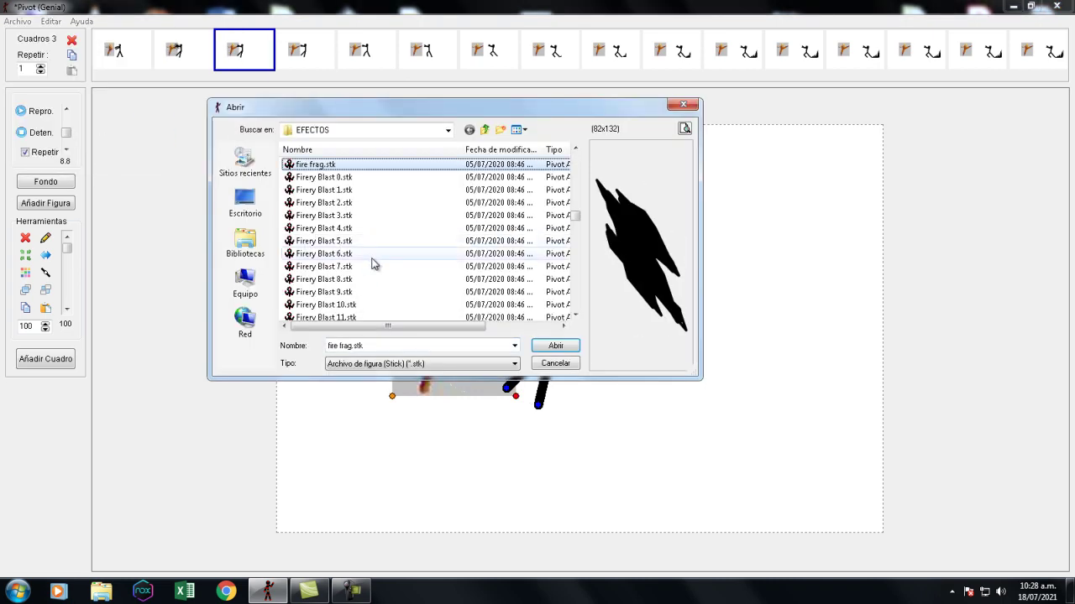
click(351, 306)
click(348, 292)
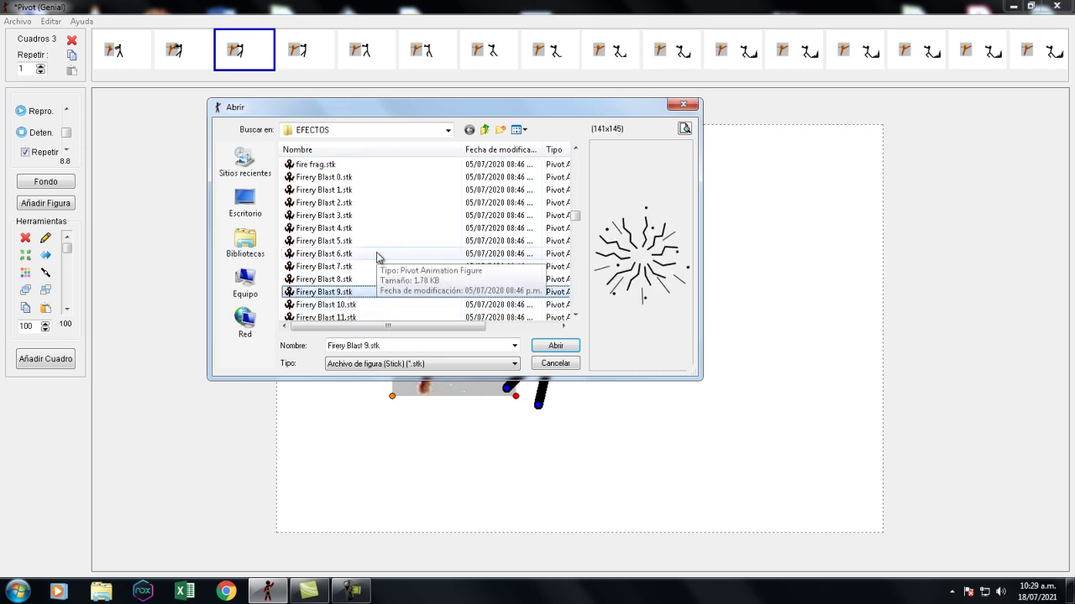
click(355, 280)
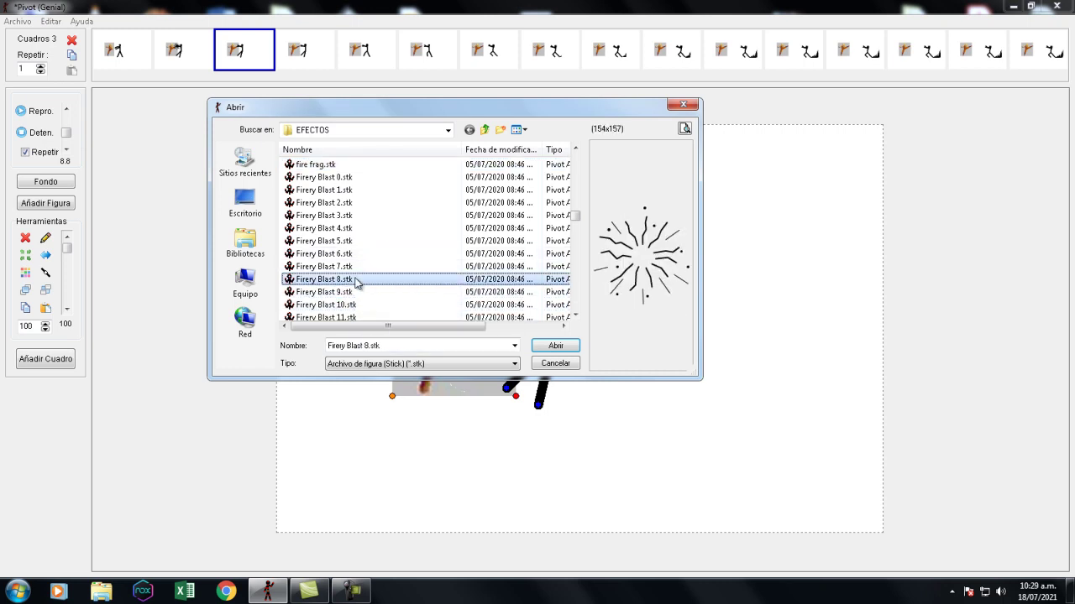
click(558, 348)
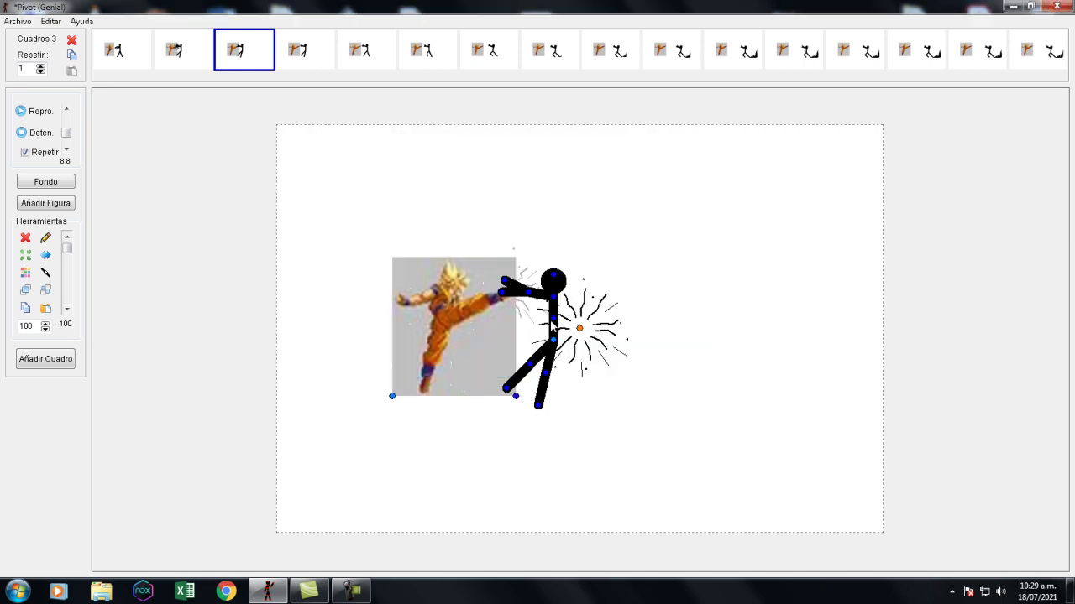
drag(579, 329, 508, 292)
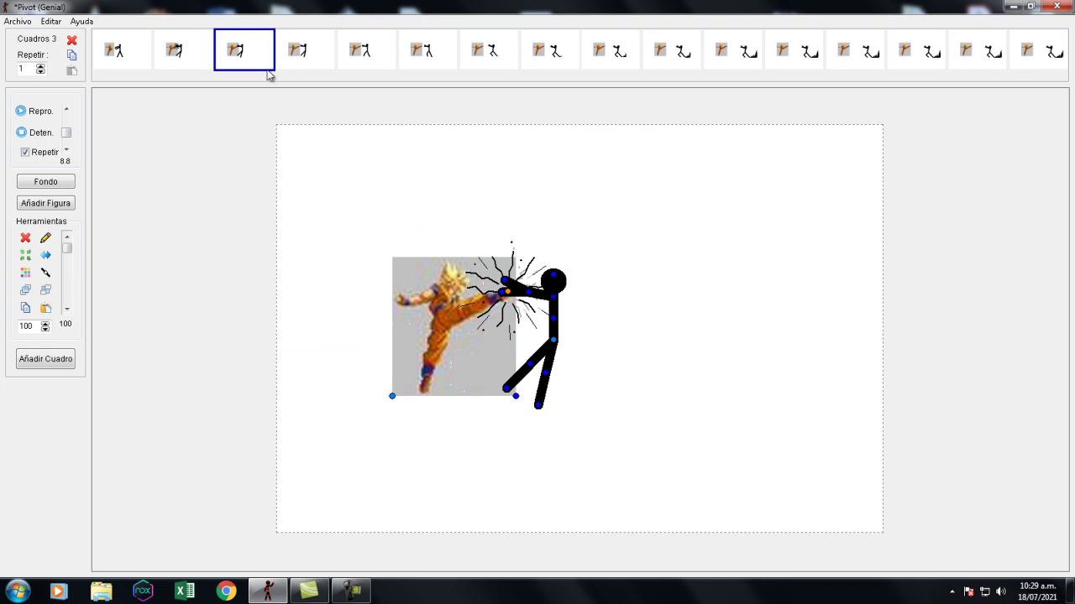
Load Firery Blast 6.stk from the EFECTOS folder into frame 4 and centre it on the kicking foot's contact point
click(295, 57)
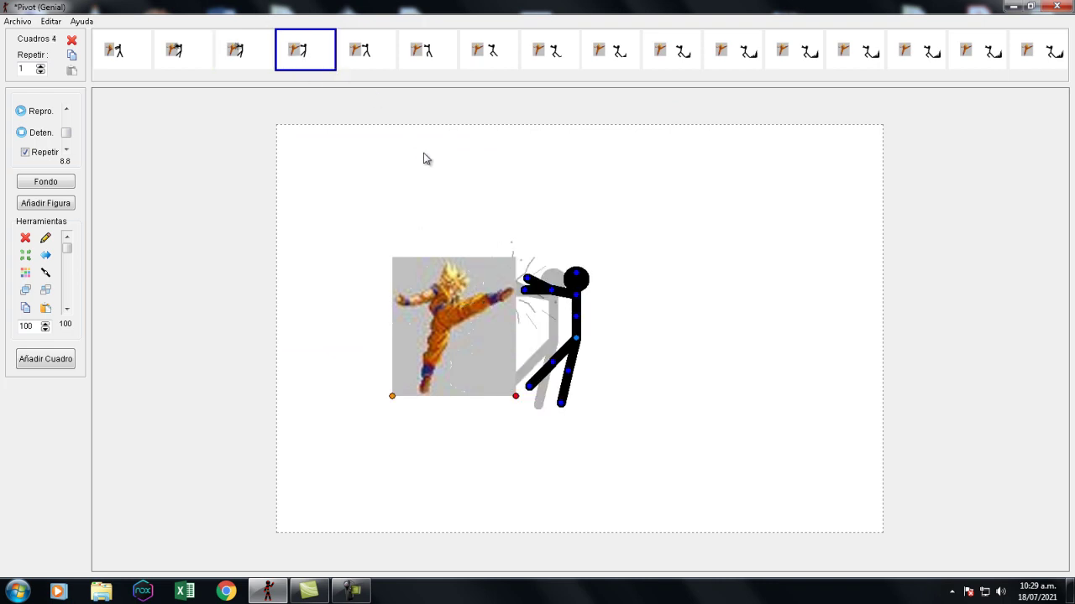
click(17, 21)
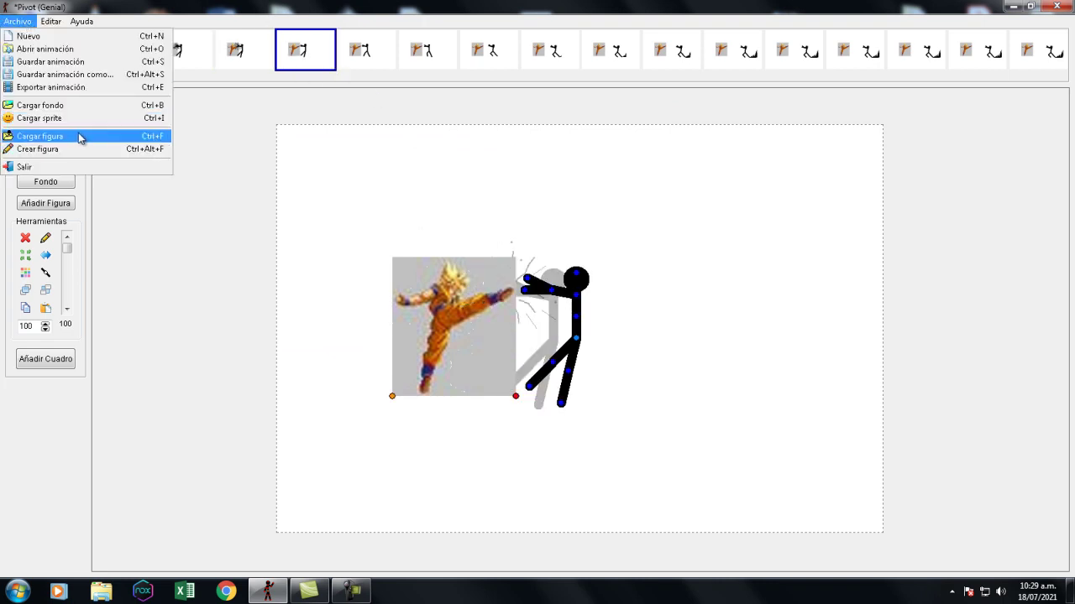
click(84, 136)
click(377, 241)
key(f)
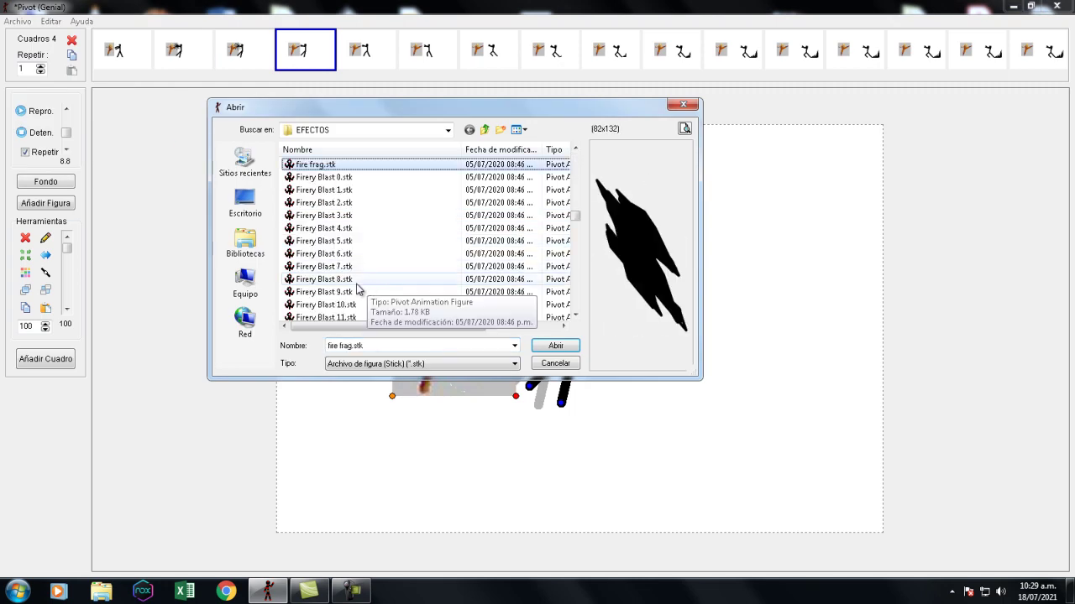
click(350, 255)
click(559, 347)
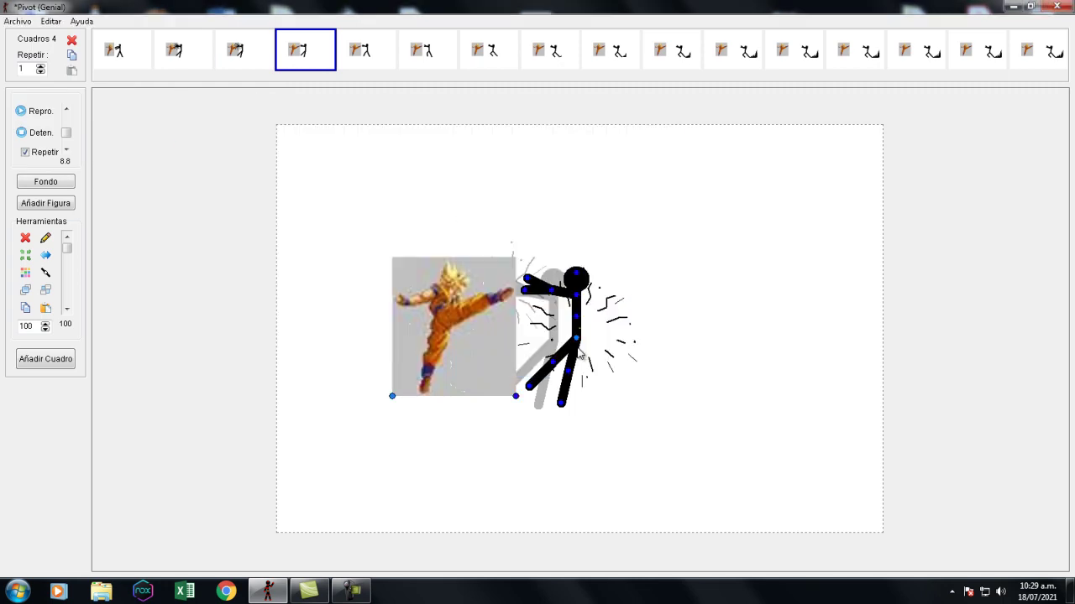
drag(581, 335, 518, 296)
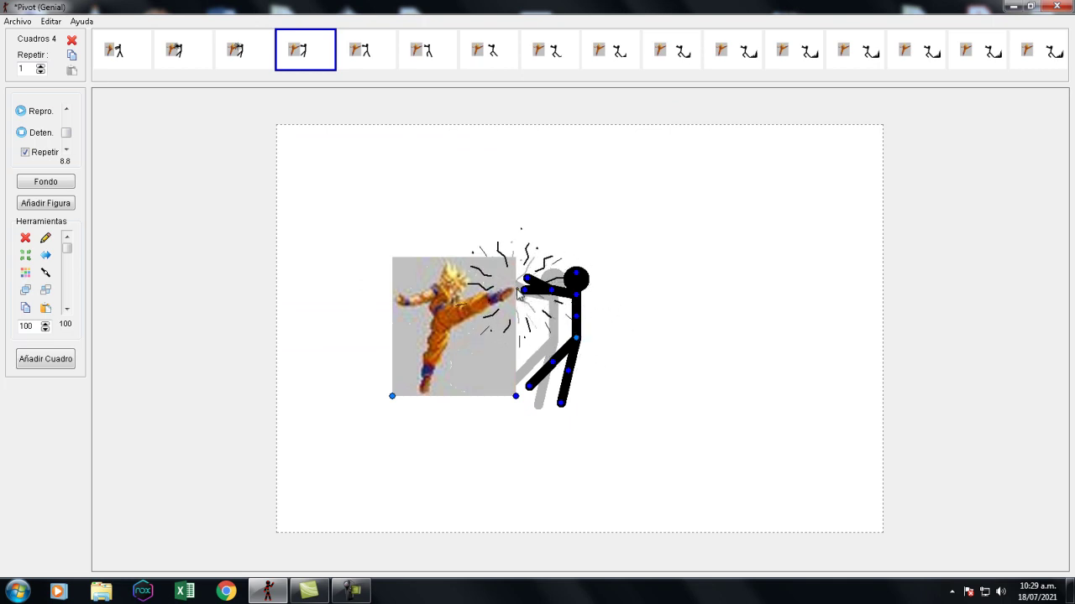
Load Firery Blast 4.stk into frame 5 and place it around the kicking foot
click(364, 52)
click(18, 22)
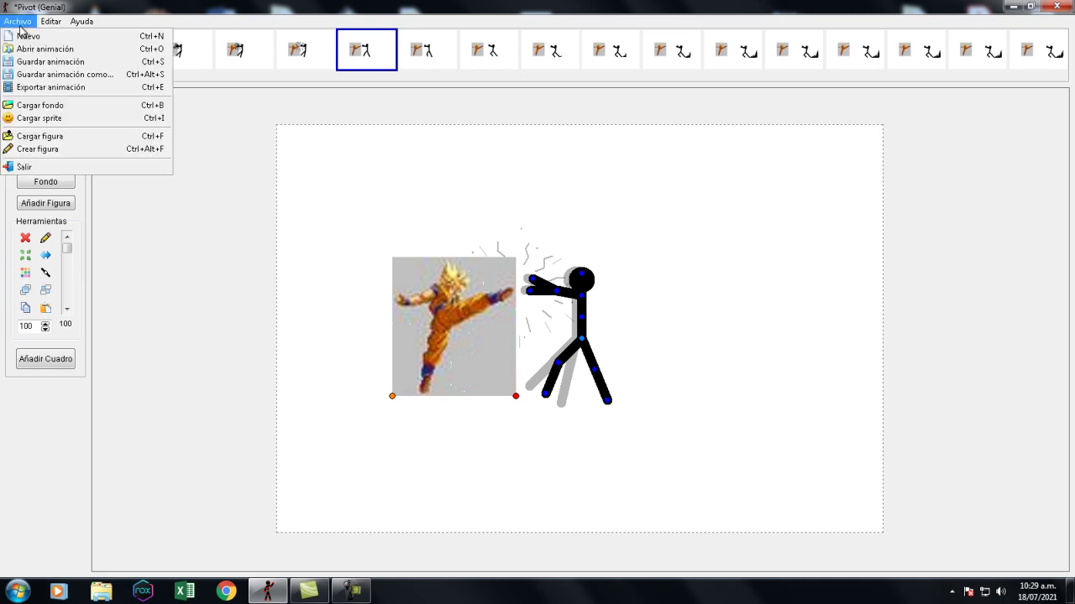
click(56, 136)
click(341, 267)
key(f)
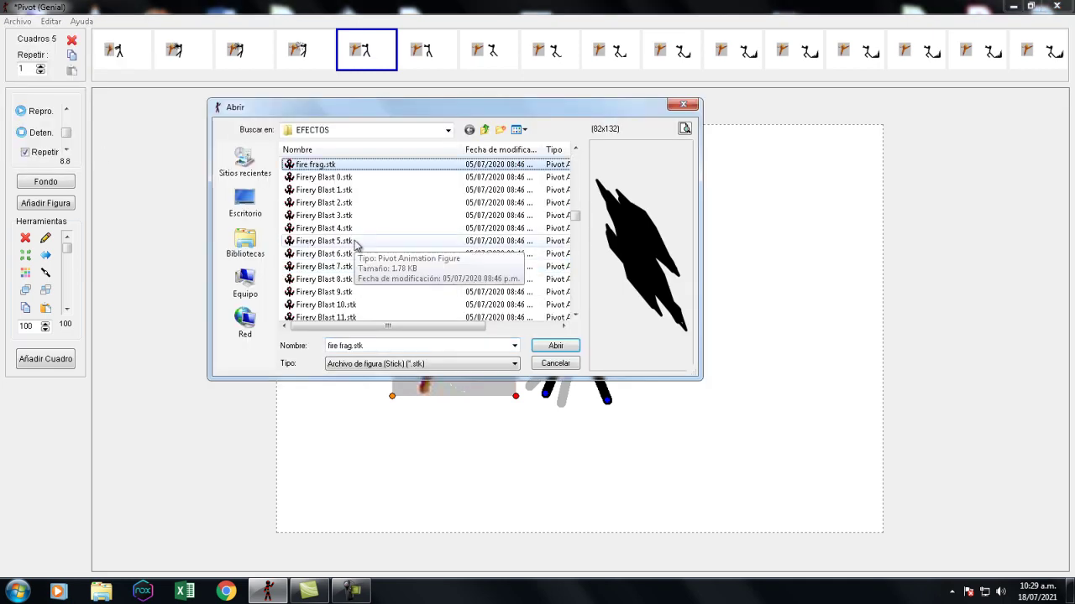
click(355, 258)
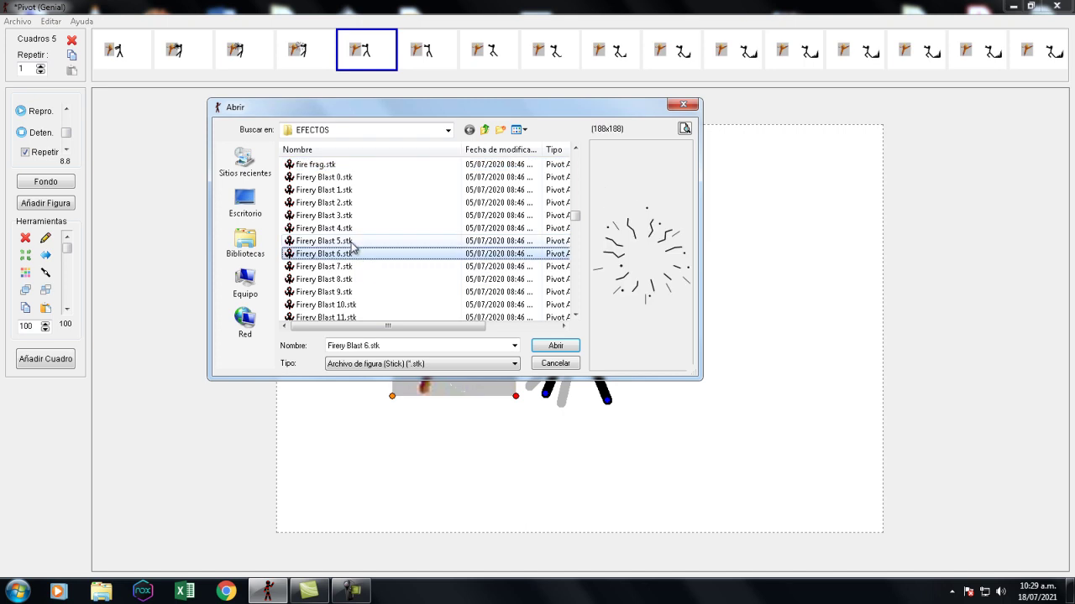
click(353, 243)
click(355, 229)
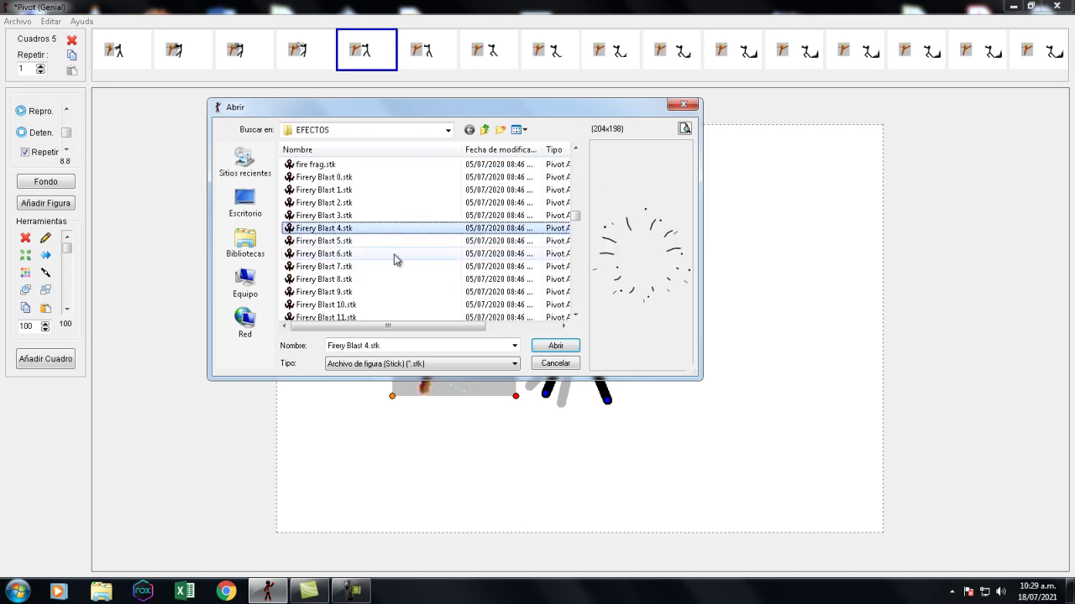
click(554, 347)
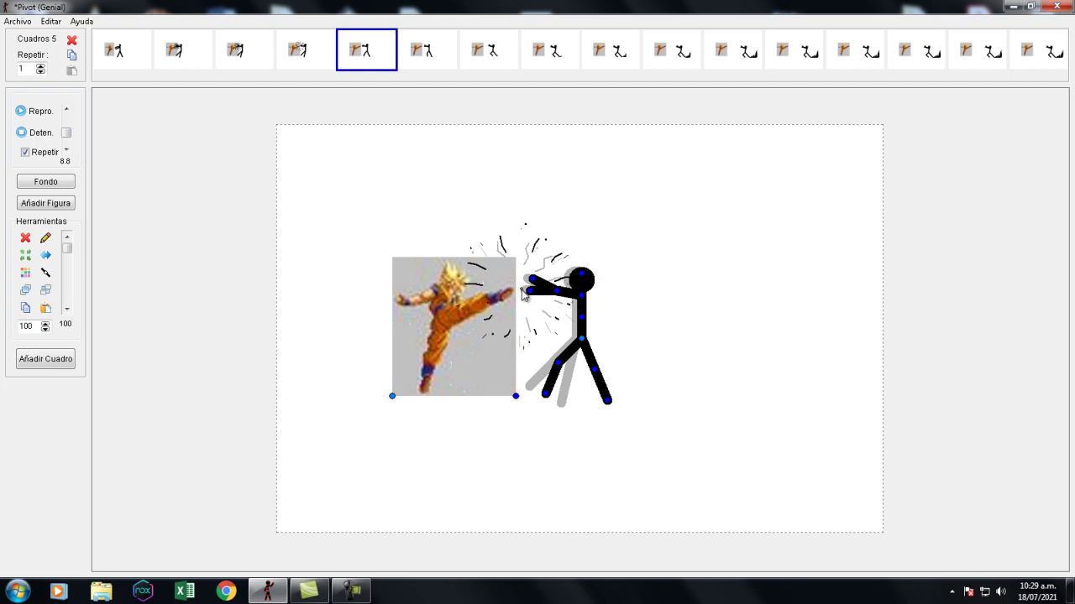
Add Firery Blast 3.stk to frame 6 and move it onto the point where the kick lands
click(433, 57)
click(17, 20)
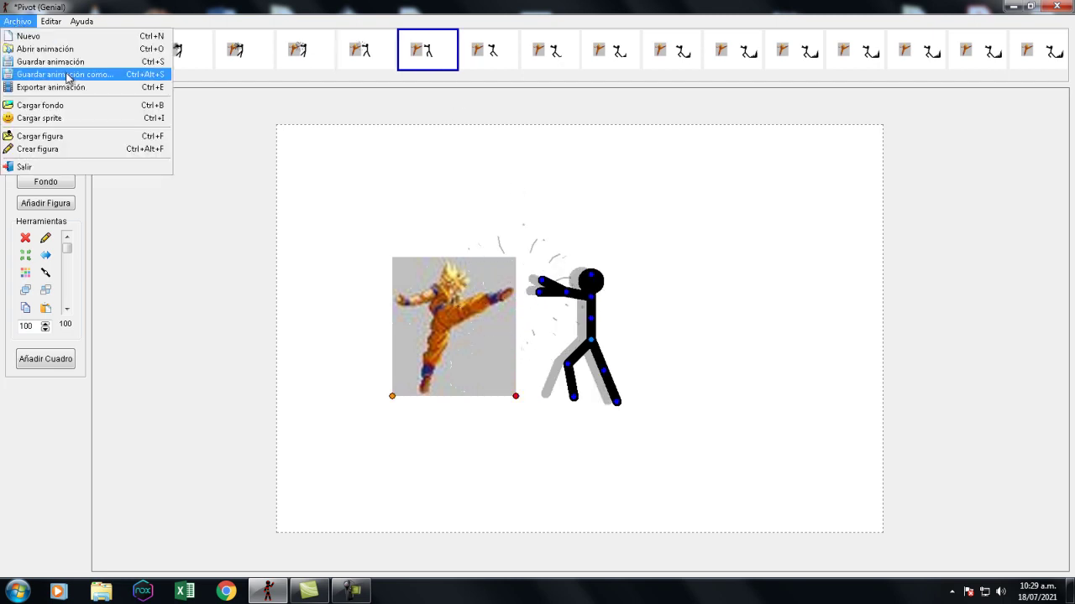
click(67, 136)
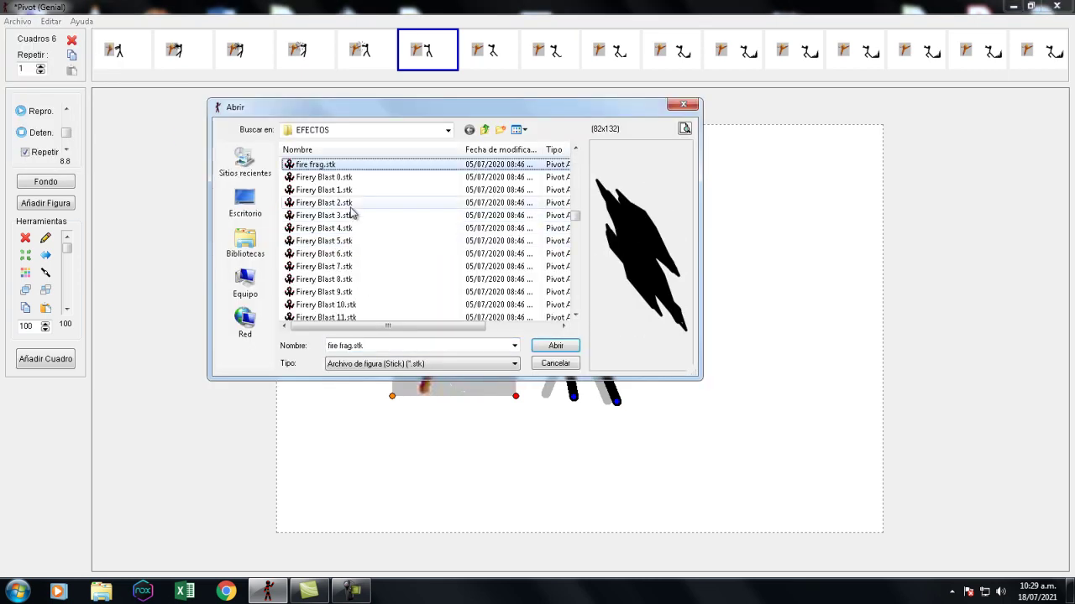
click(356, 215)
click(557, 344)
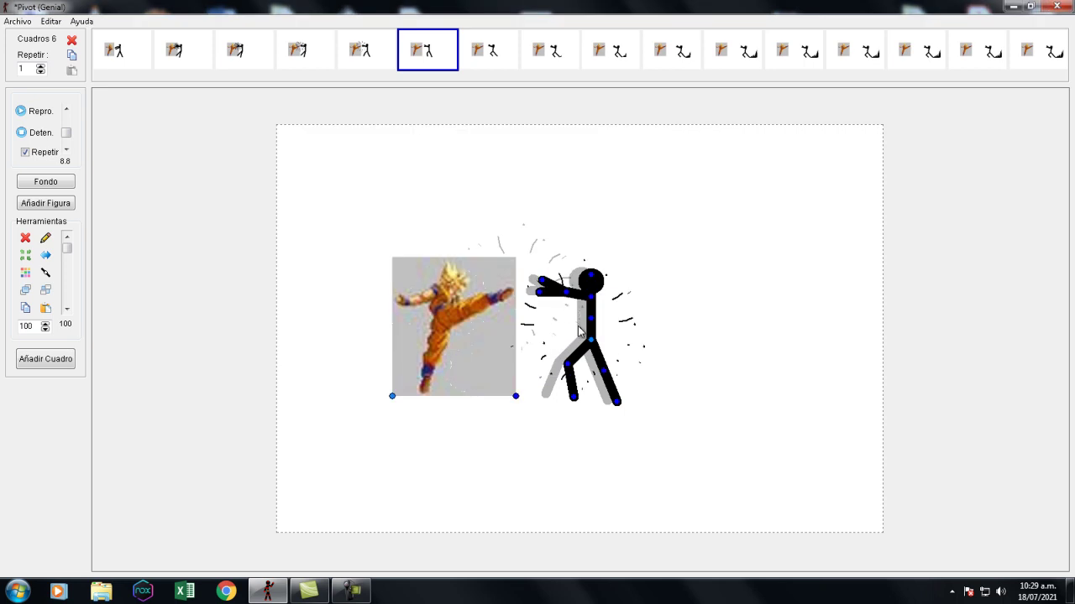
drag(579, 329, 520, 294)
Add Firery Blast 2.stk to frame 7 and align it with the previous frame's blast at the kicking foot
click(507, 61)
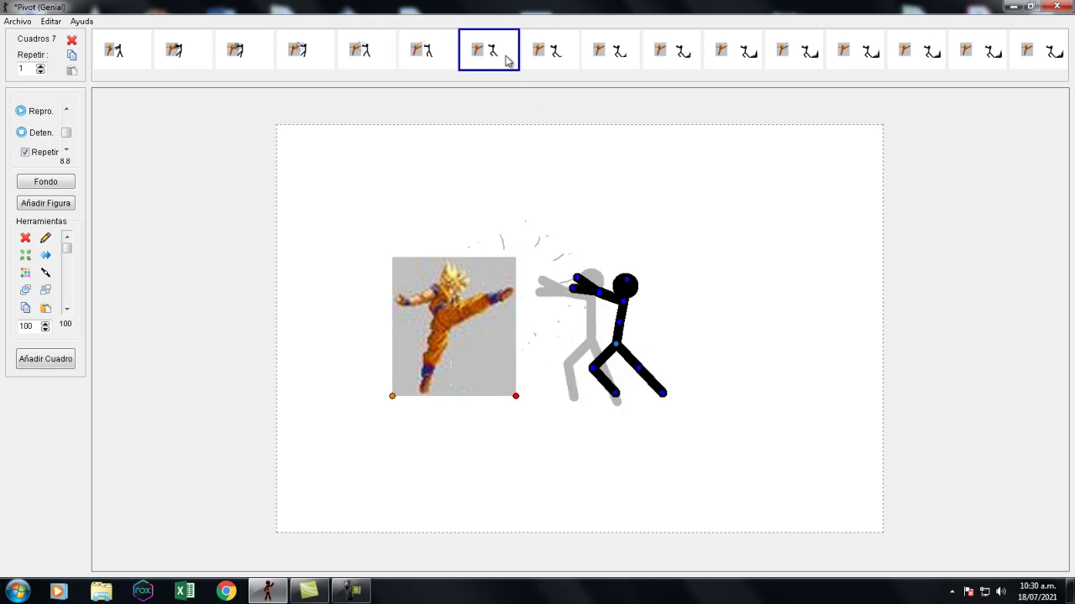
click(17, 21)
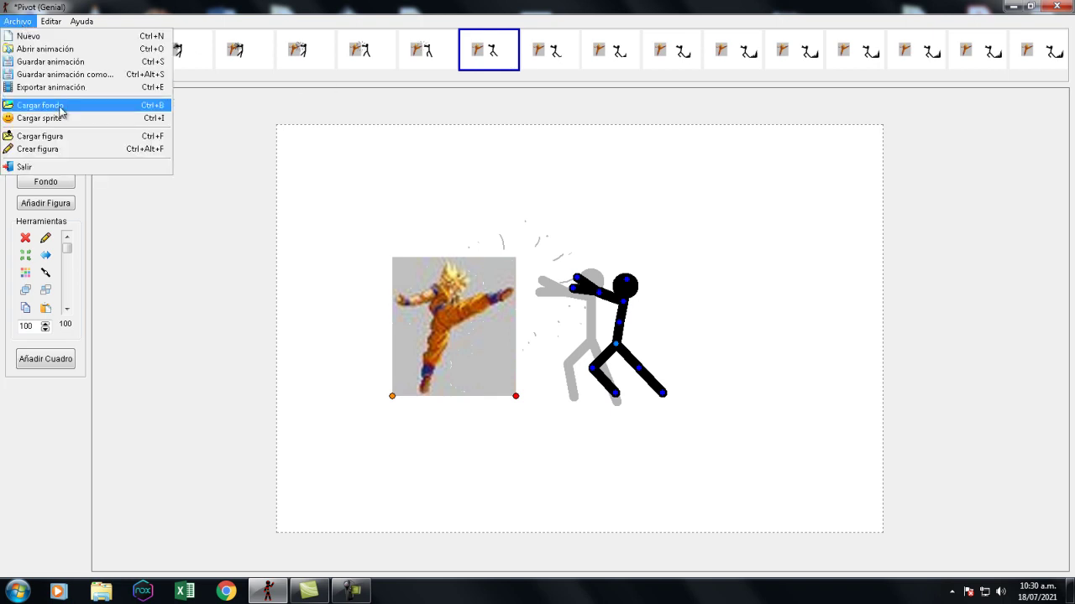
click(73, 136)
key(f)
click(349, 203)
click(554, 345)
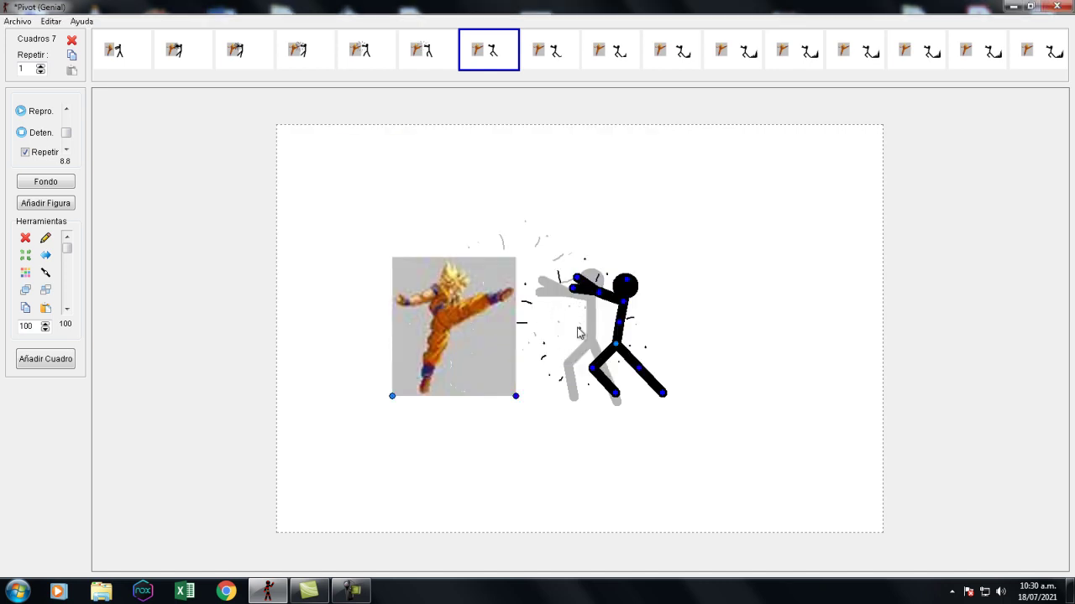
drag(578, 329, 527, 294)
drag(577, 334, 522, 293)
Load Firery Blast 1.stk into frame 8 and centre it on the tip of the kicking foot
click(550, 52)
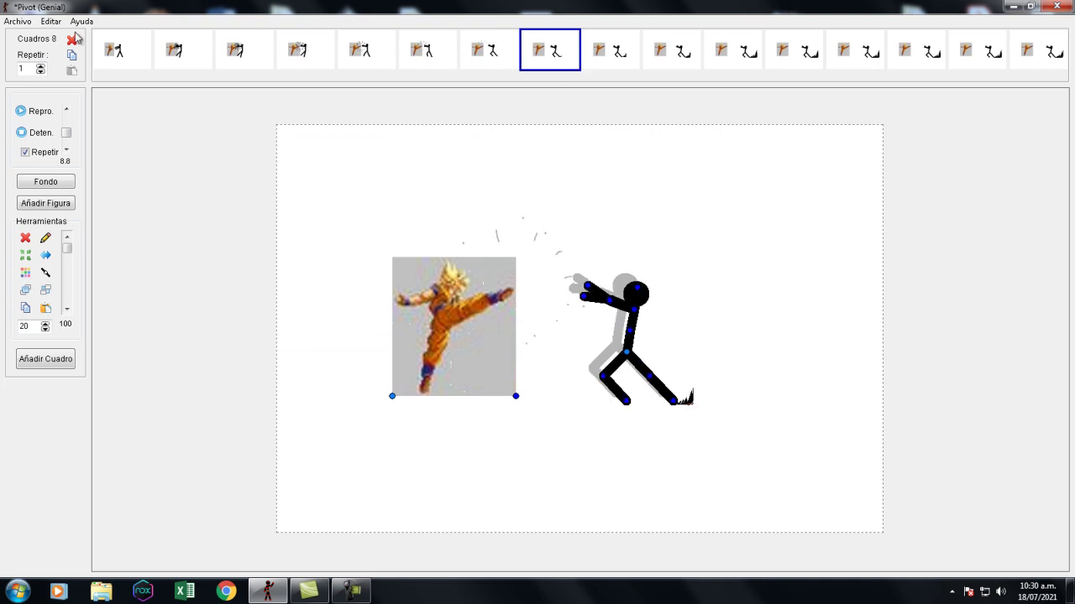
click(17, 21)
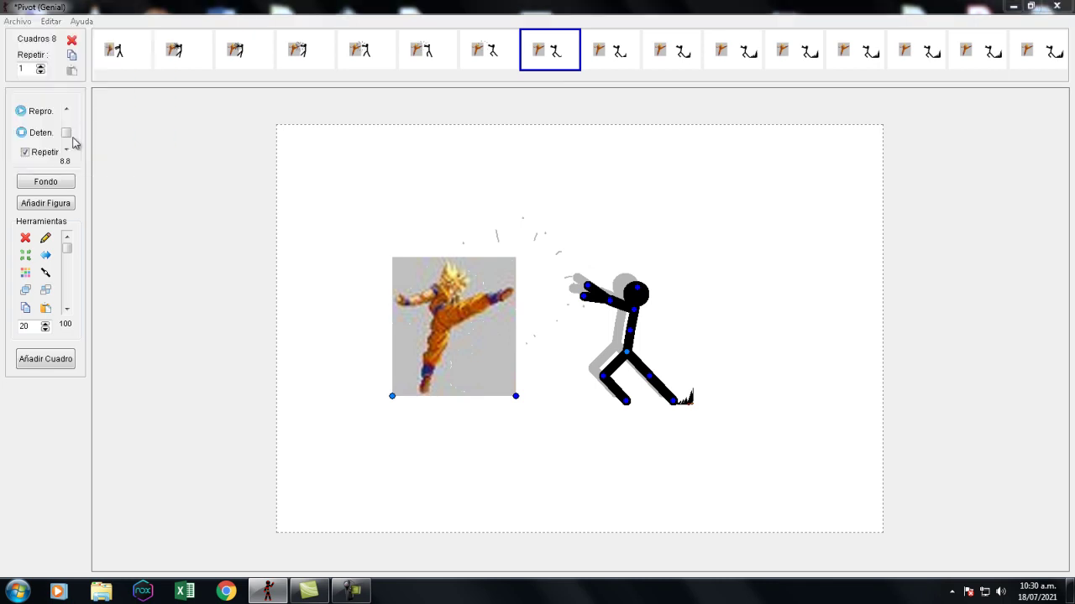
click(72, 141)
key(f)
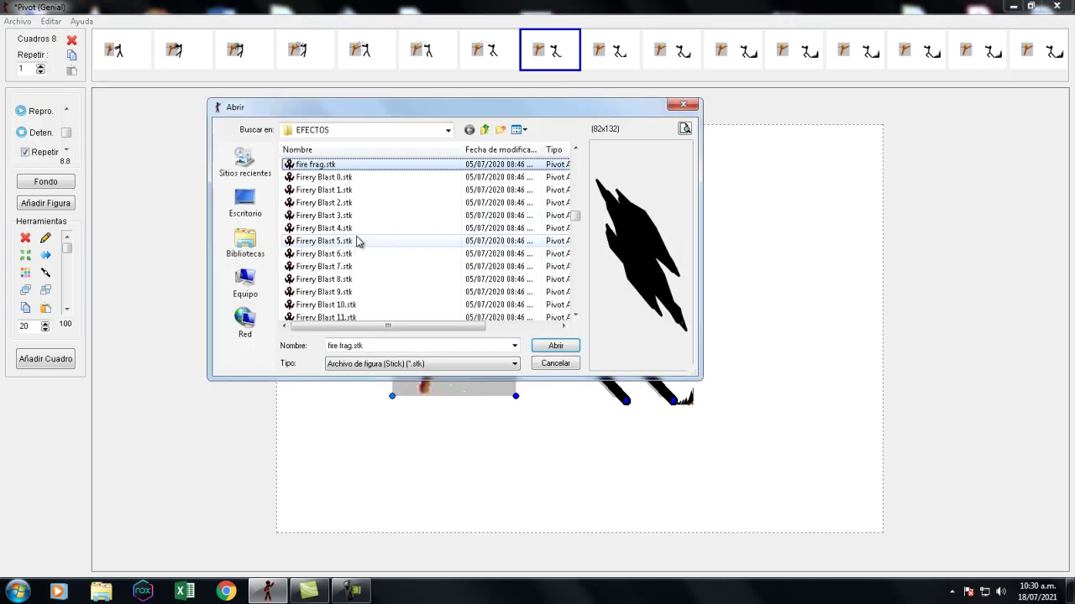
click(319, 191)
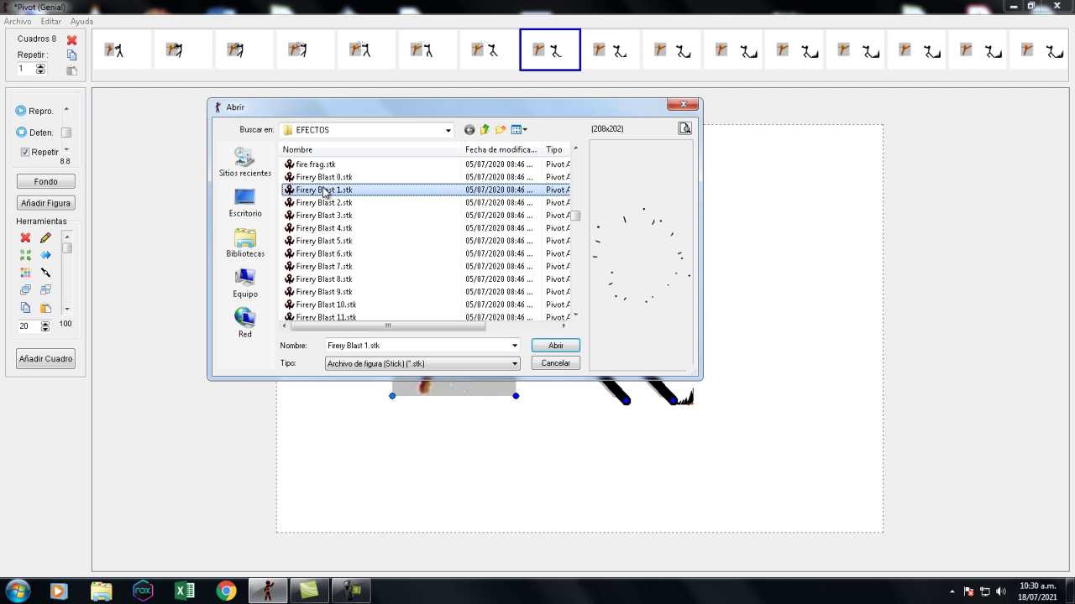
click(554, 346)
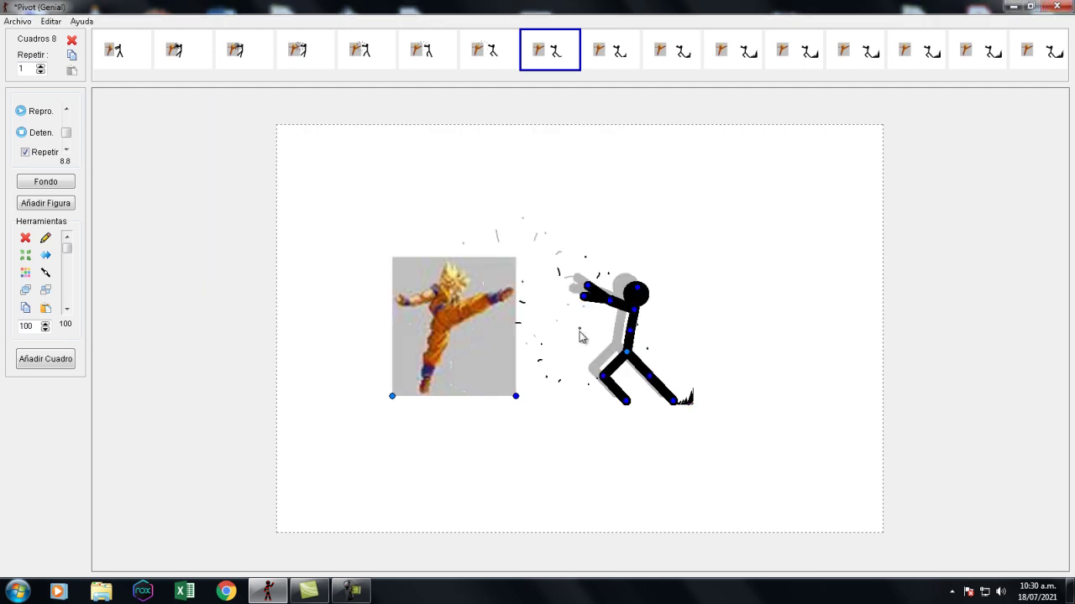
drag(580, 329, 519, 289)
Play the animation to review the blast effect together with the dust effect, then stop it
click(35, 111)
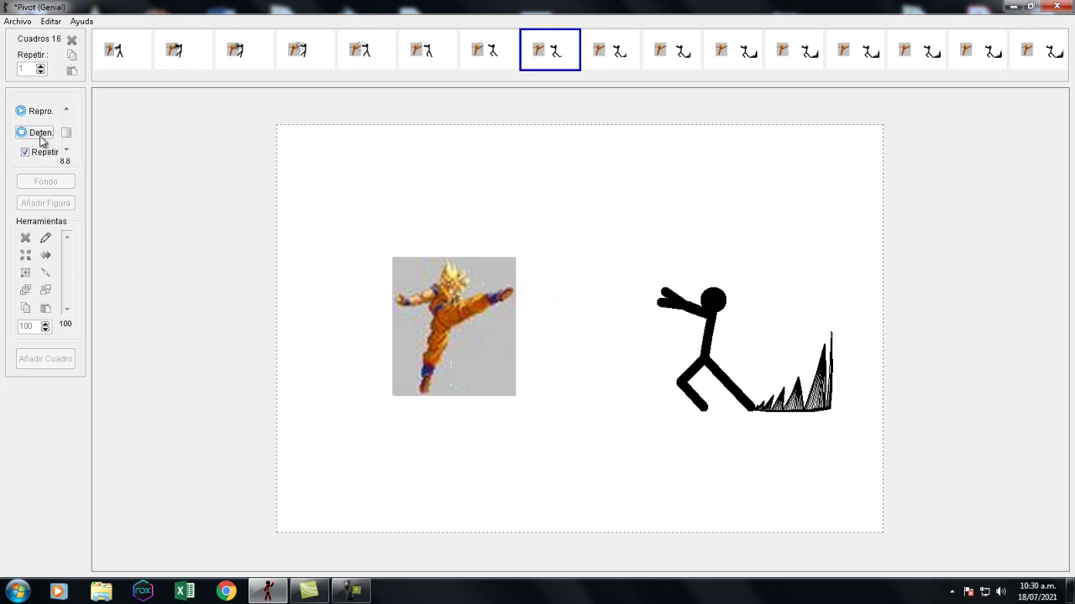
click(40, 140)
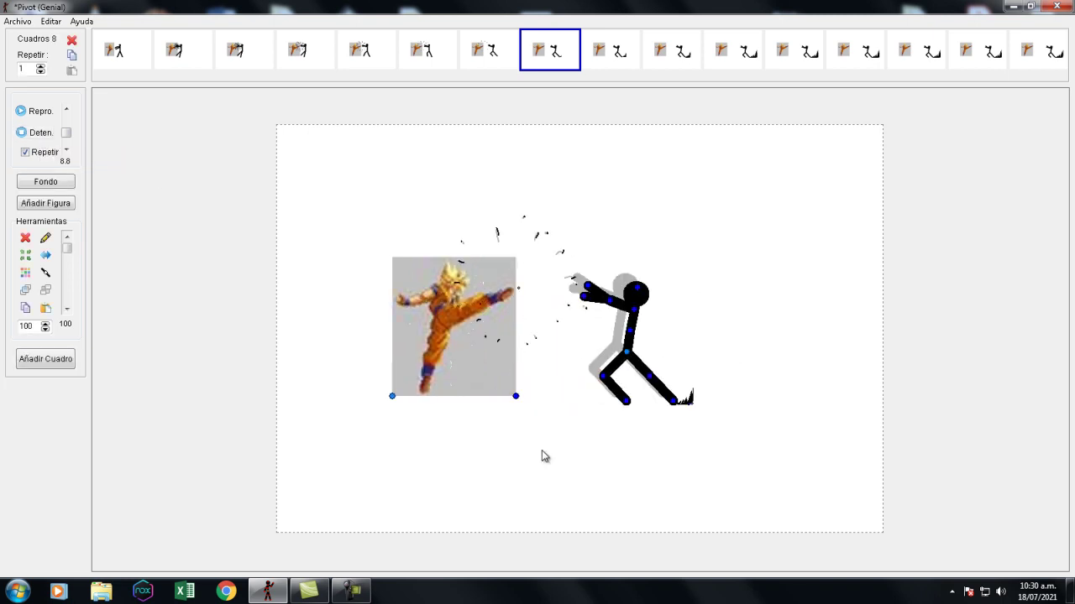